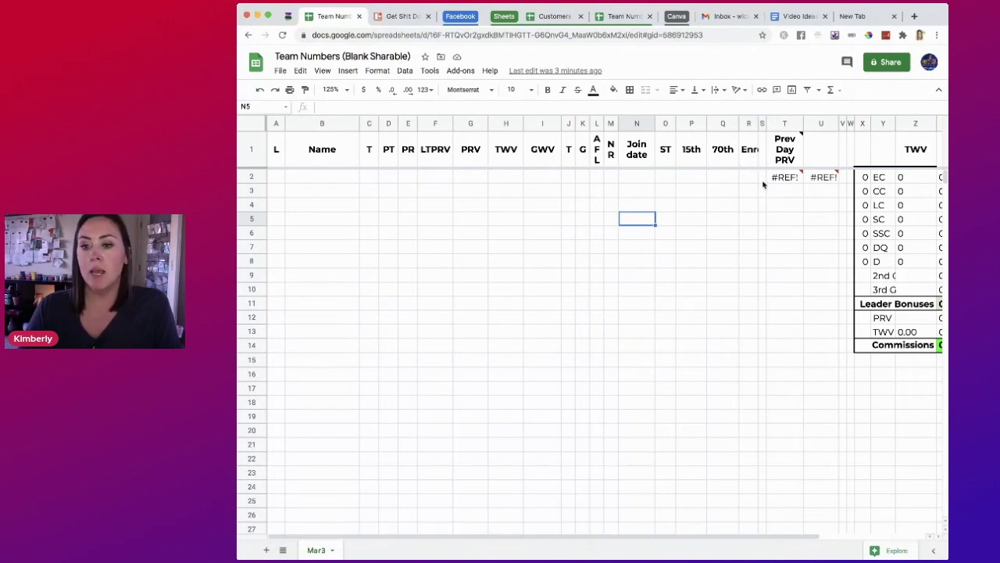
- Close the Prev Day PRV formula note
mouse_move(790, 150)
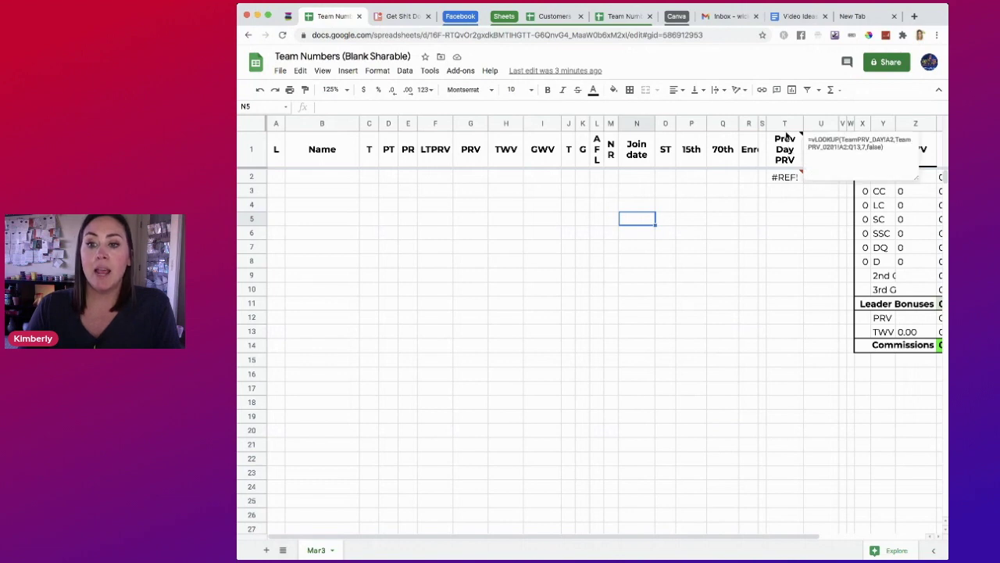
left_click(795, 191)
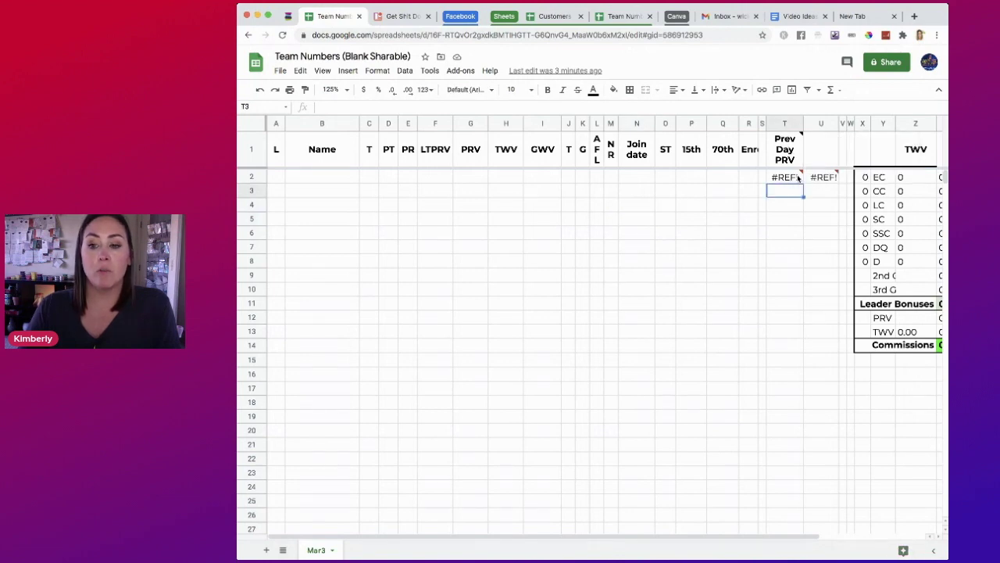
mouse_move(817, 179)
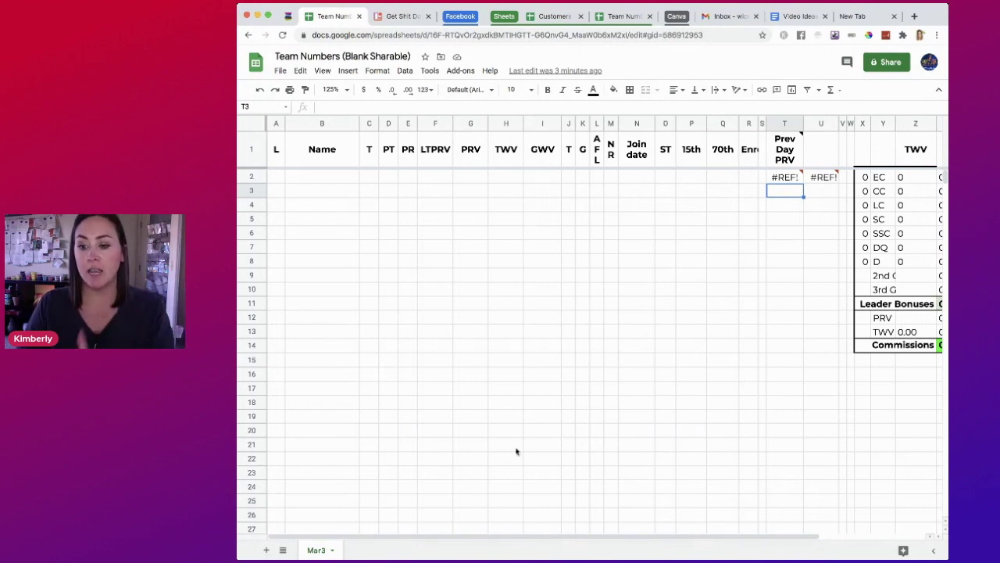
- Inspect the EC TWV SUMIFS formula in Z2 and the EC COUNTIFS formula in X2
scroll(516, 452, "right", 3)
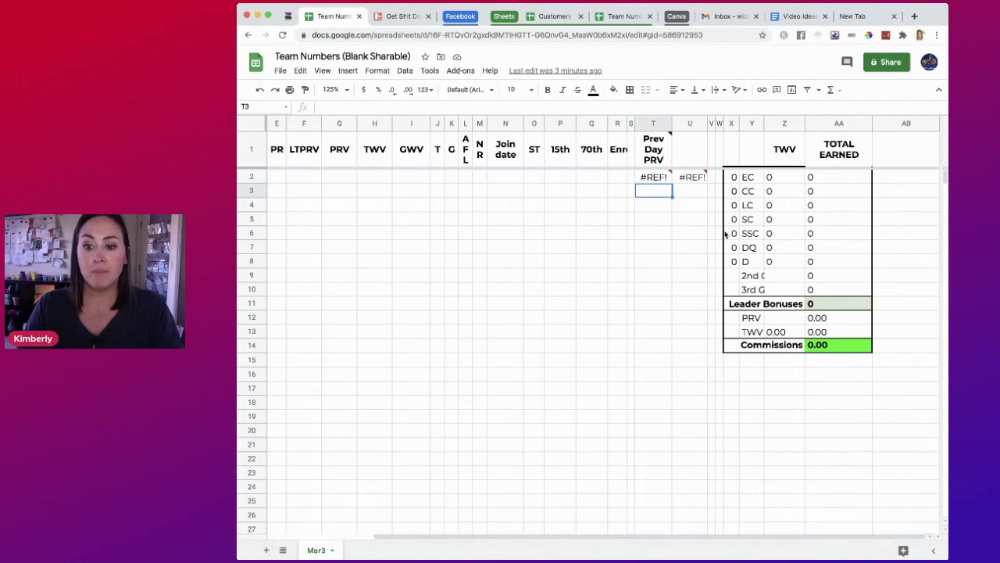
left_click(778, 178)
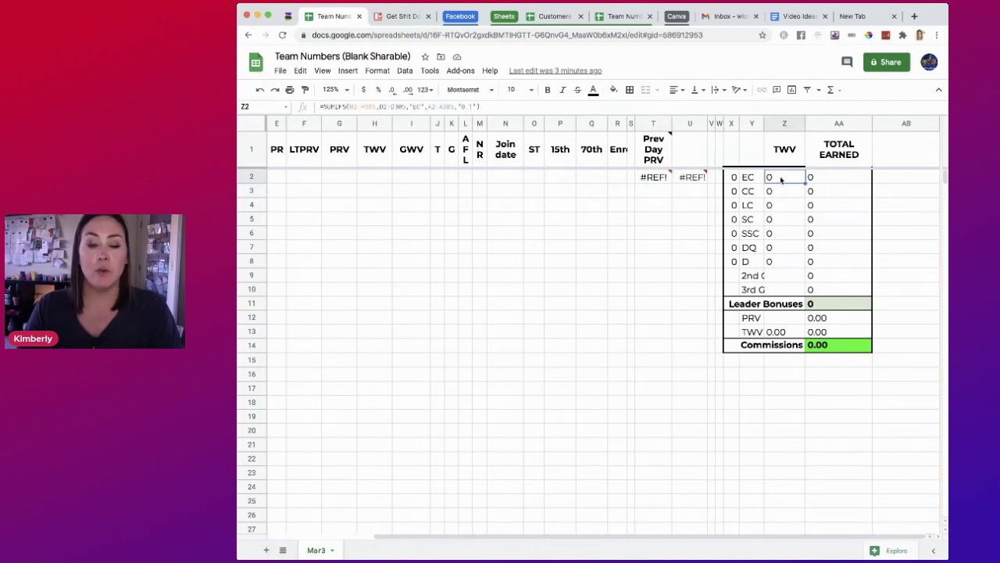
left_click(369, 105)
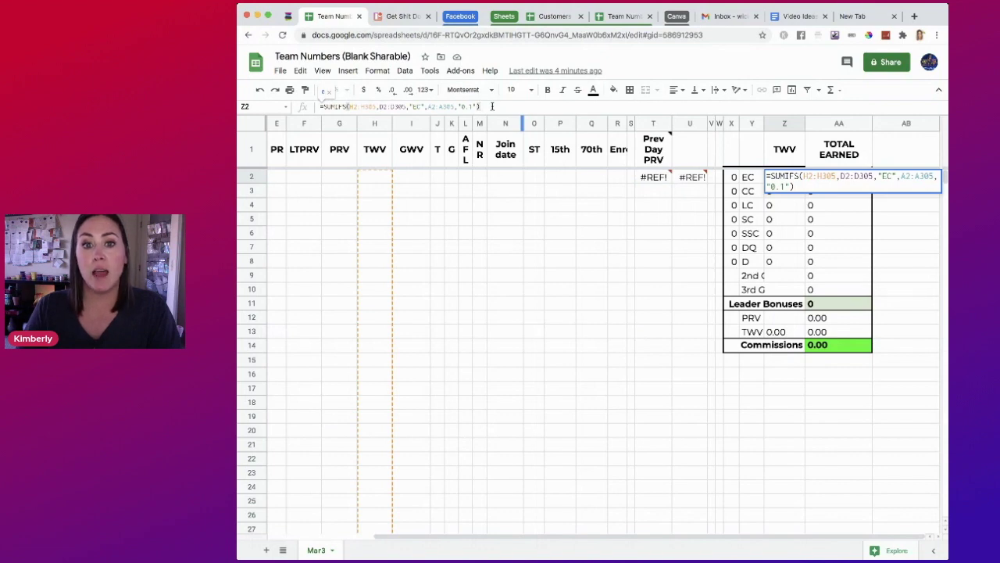
left_click(735, 178)
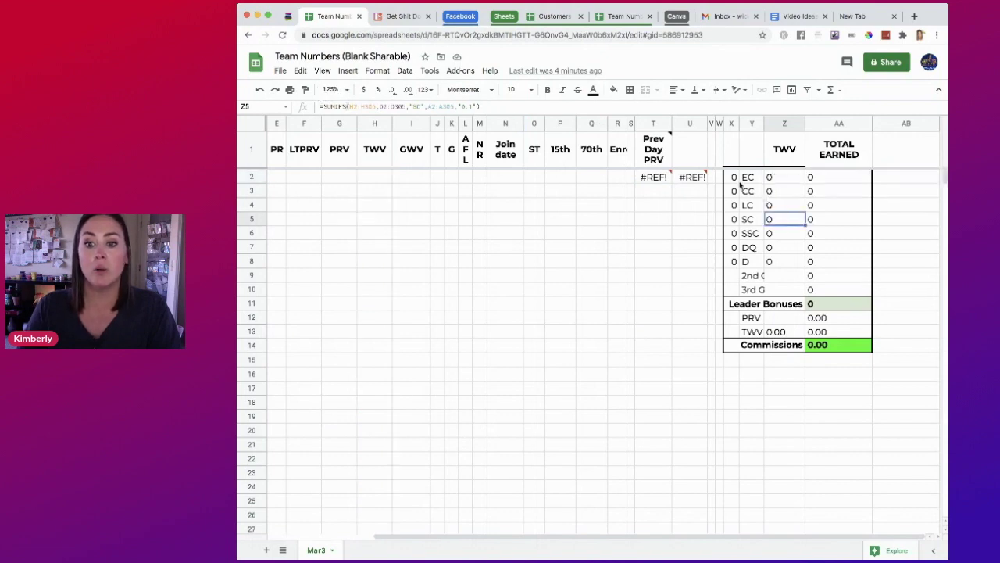
scroll(734, 182, "left", 3)
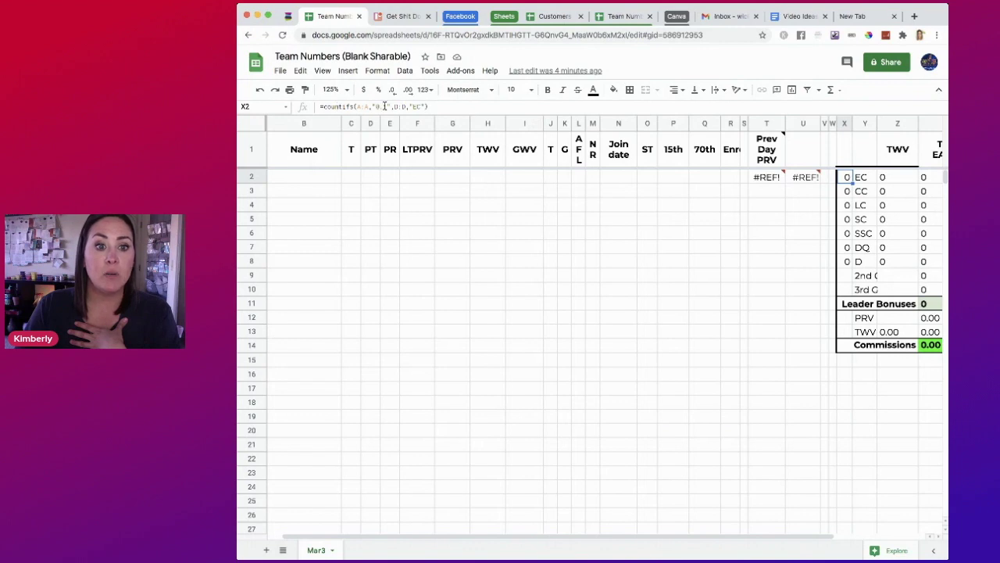
left_click(384, 106)
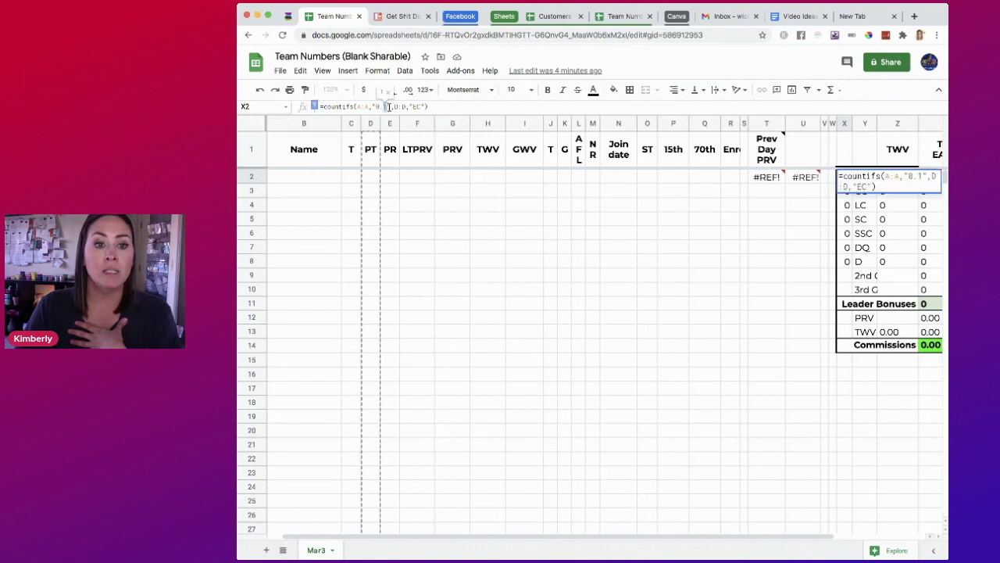
left_click(490, 194)
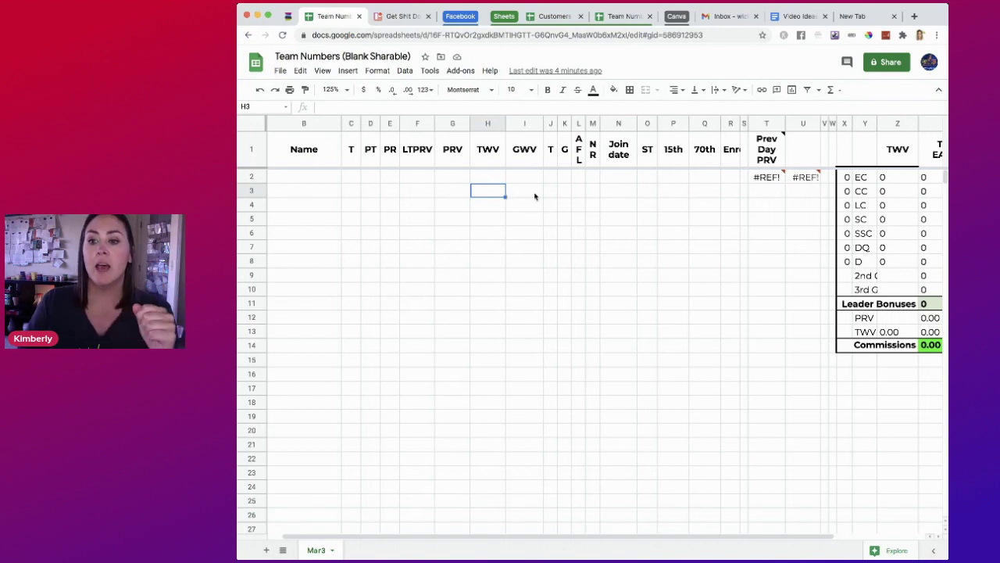
- Review the commission formulas down column AA, from AA2's 9% formula to AA8
scroll(782, 197, "right", 3)
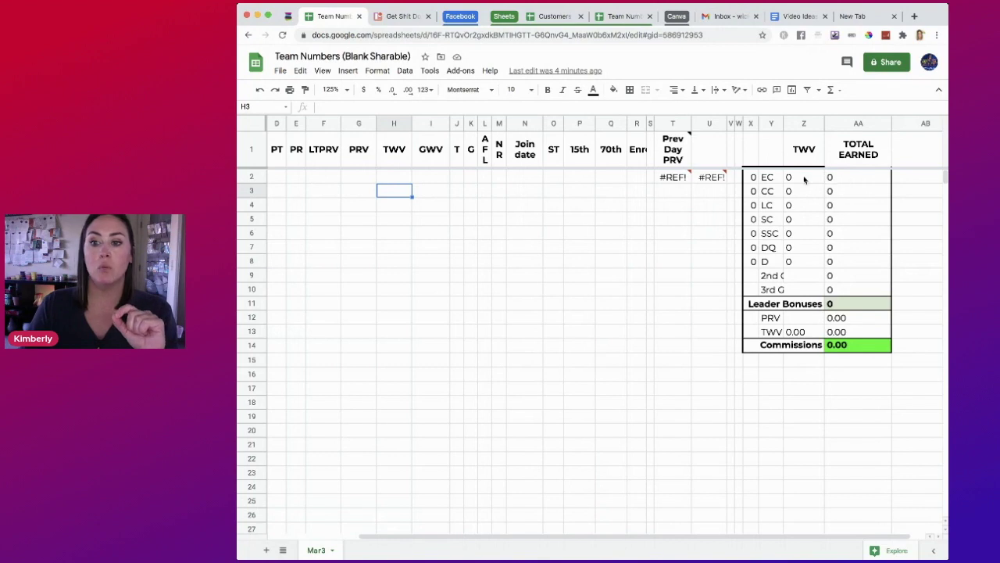
left_click(863, 178)
left_click(336, 106)
key("Return")
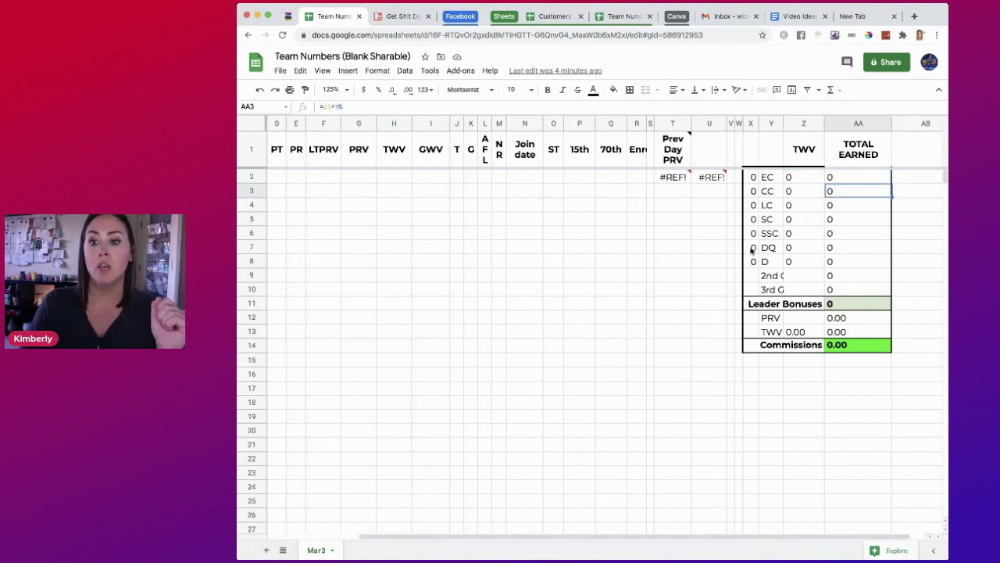
left_click(857, 208)
left_click(856, 220)
left_click(855, 233)
left_click(857, 248)
left_click(857, 262)
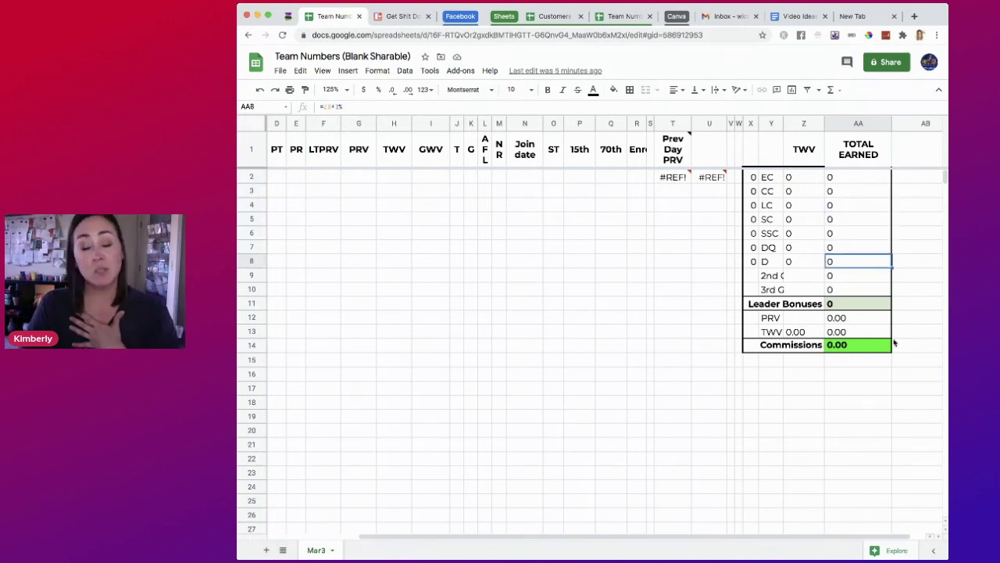
- Switch to the Scentsy Workstation team report and scroll to its top
scroll(784, 241, "left", 3)
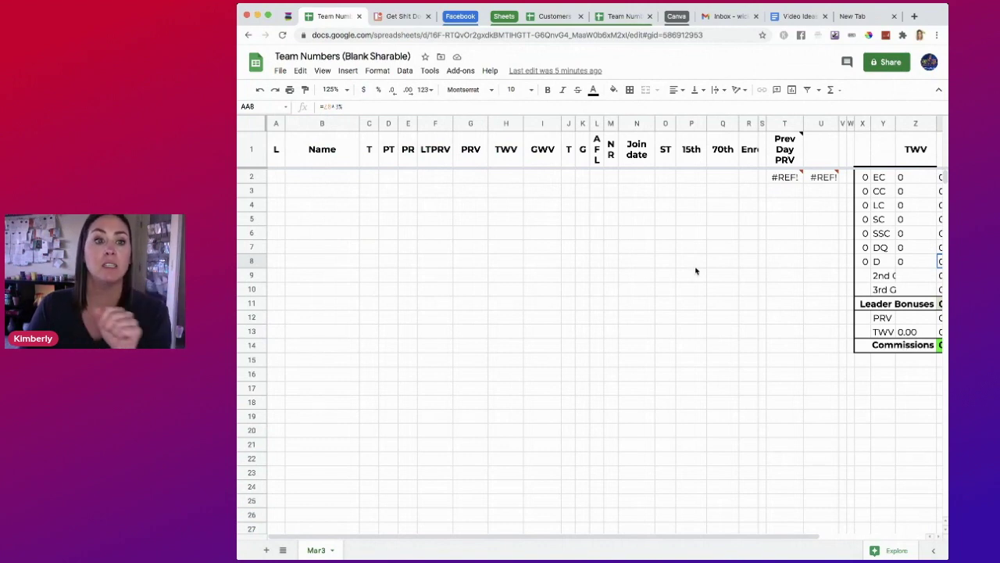
key("super+1")
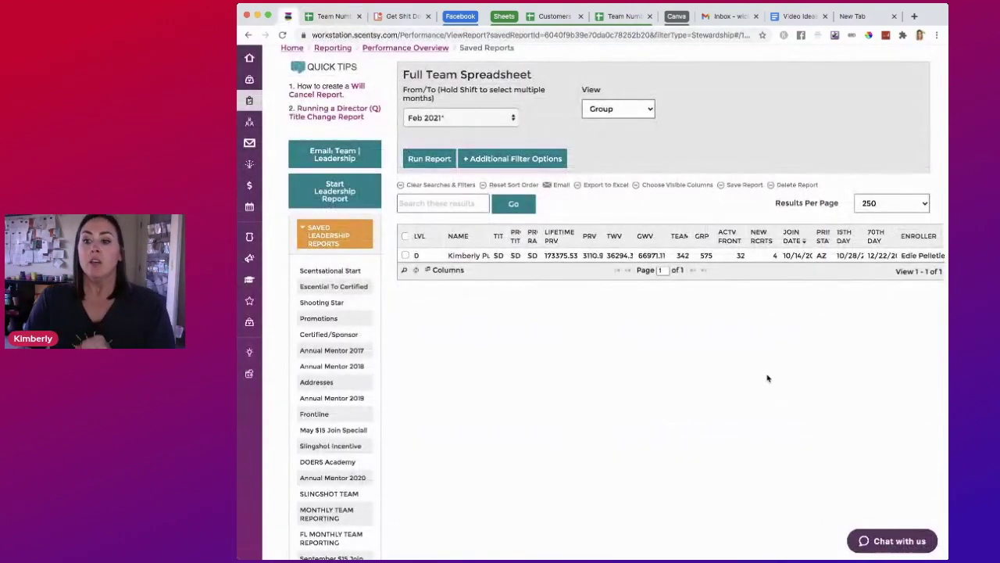
scroll(768, 379, "up", 2)
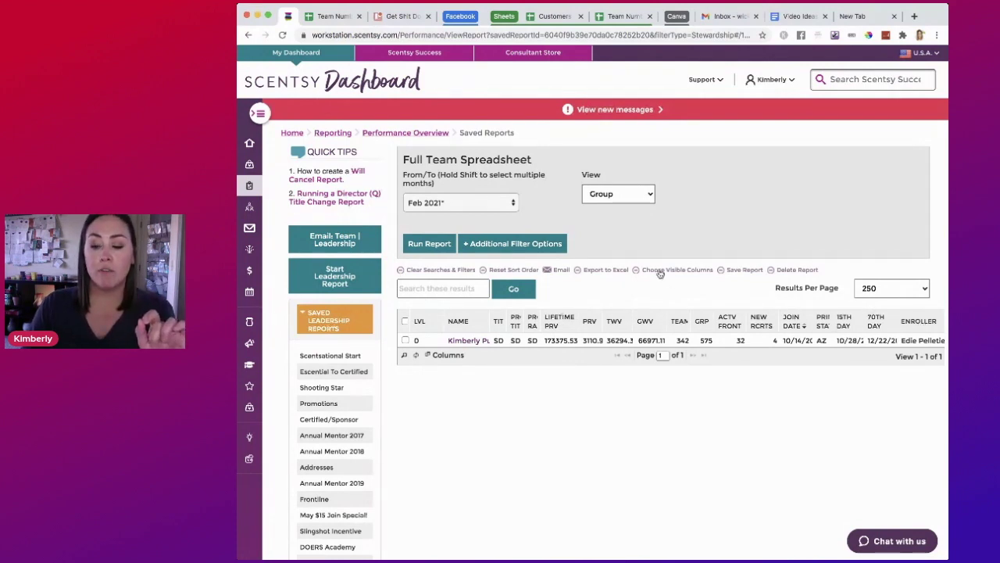
- Review the report's chosen columns, including Lifetime PRV, PRV, TWV and GWV, and confirm them
left_click(695, 271)
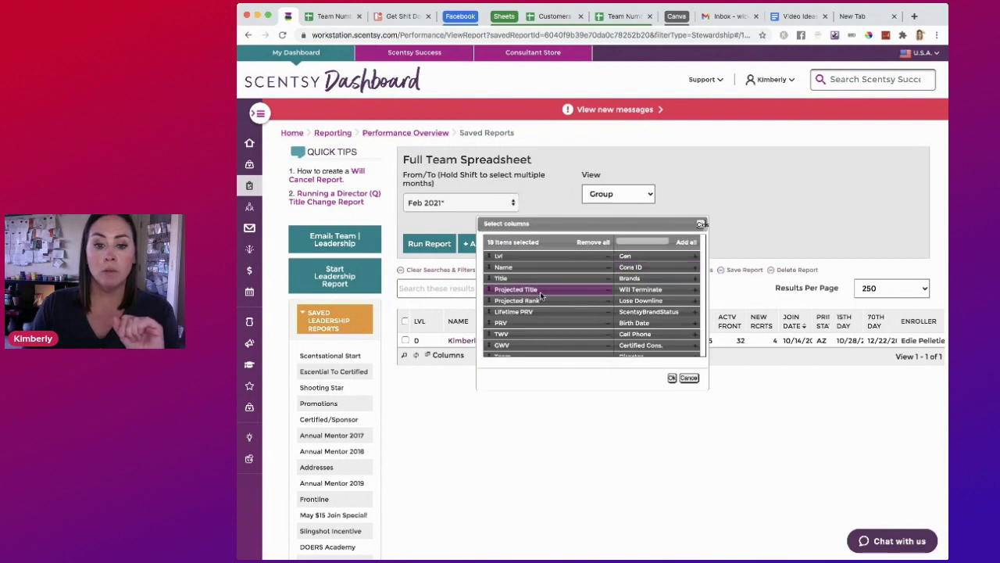
scroll(538, 291, "down", 3)
scroll(539, 291, "up", 3)
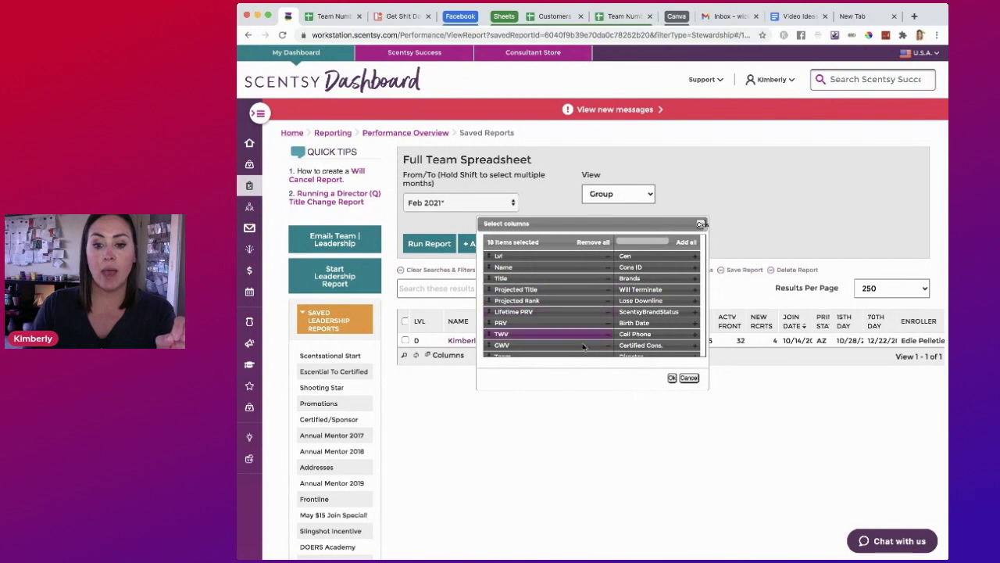
left_click(671, 377)
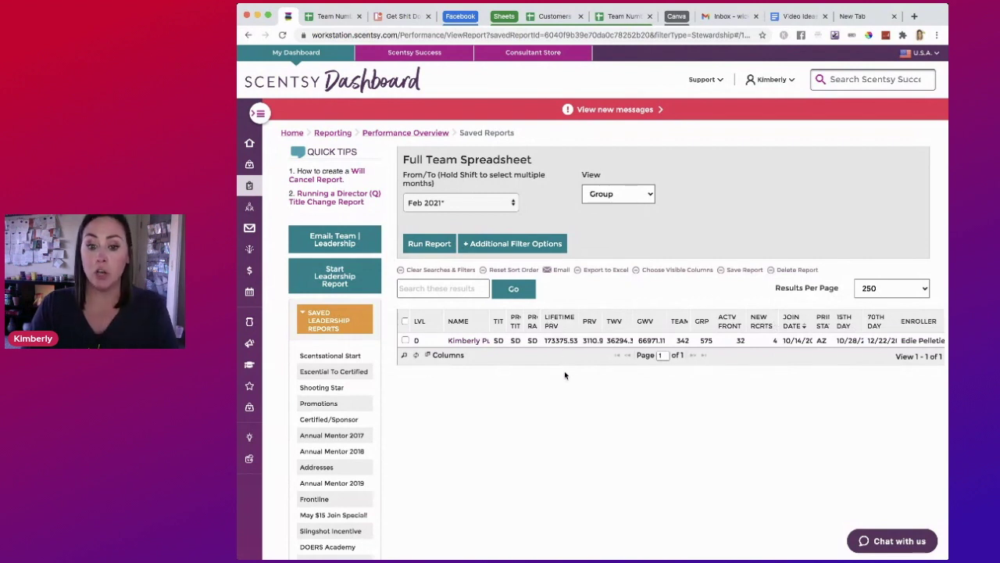
- Tick the checkbox on the single Feb 2021 team-leader row
left_click(595, 340)
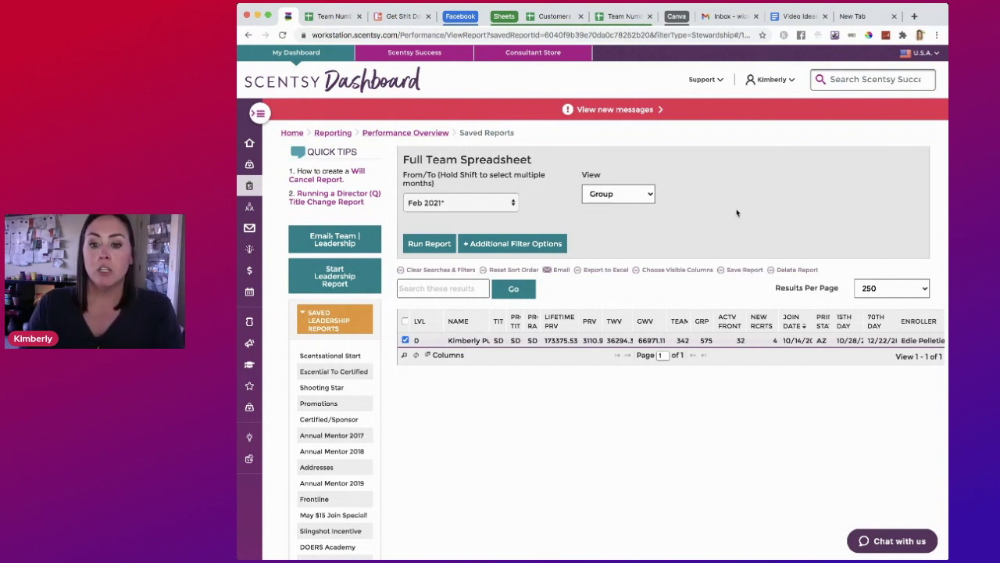
- Clear the row's checkbox and highlight the team member's row data for copying
left_click(405, 340)
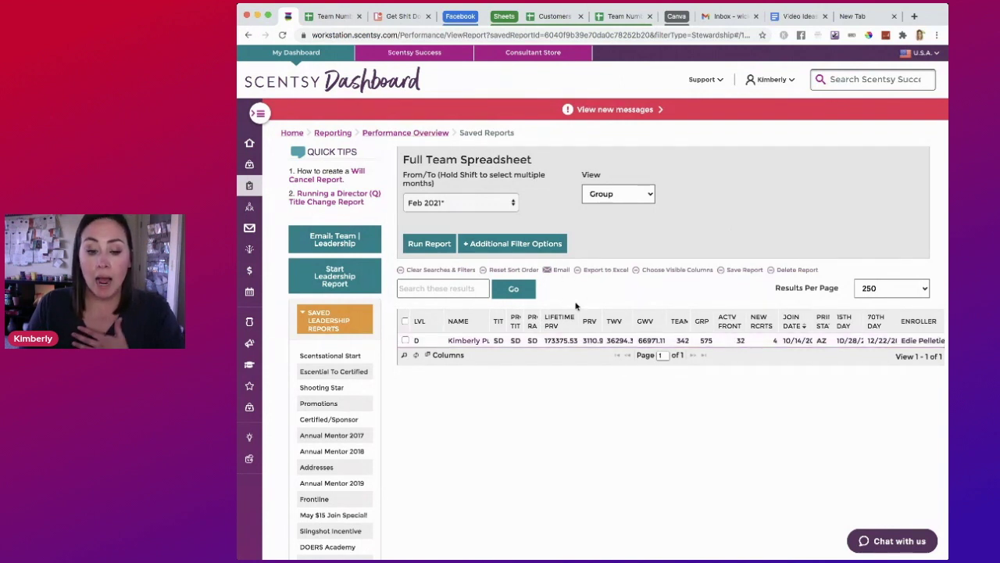
left_click_drag(414, 339, 935, 338)
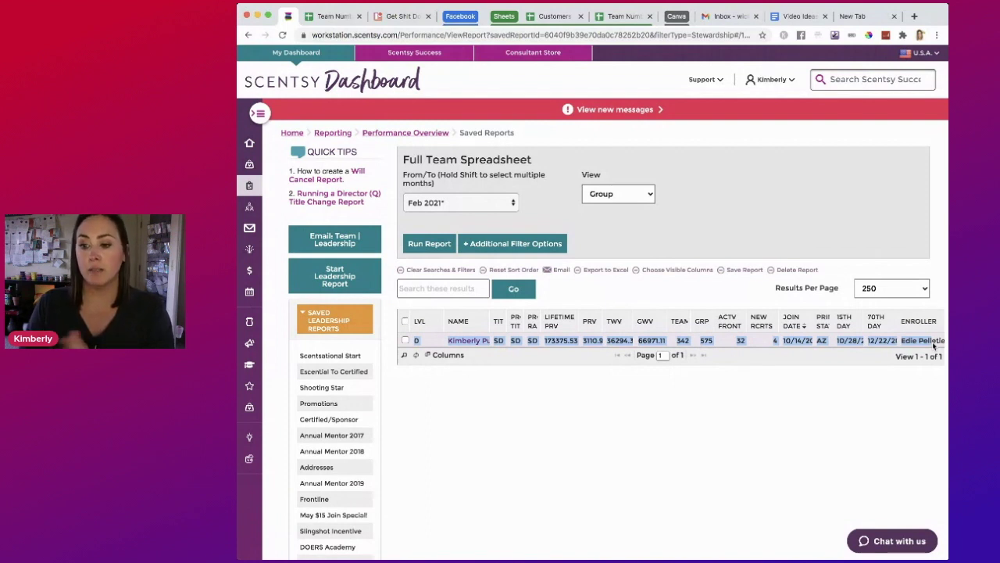
left_click(934, 345)
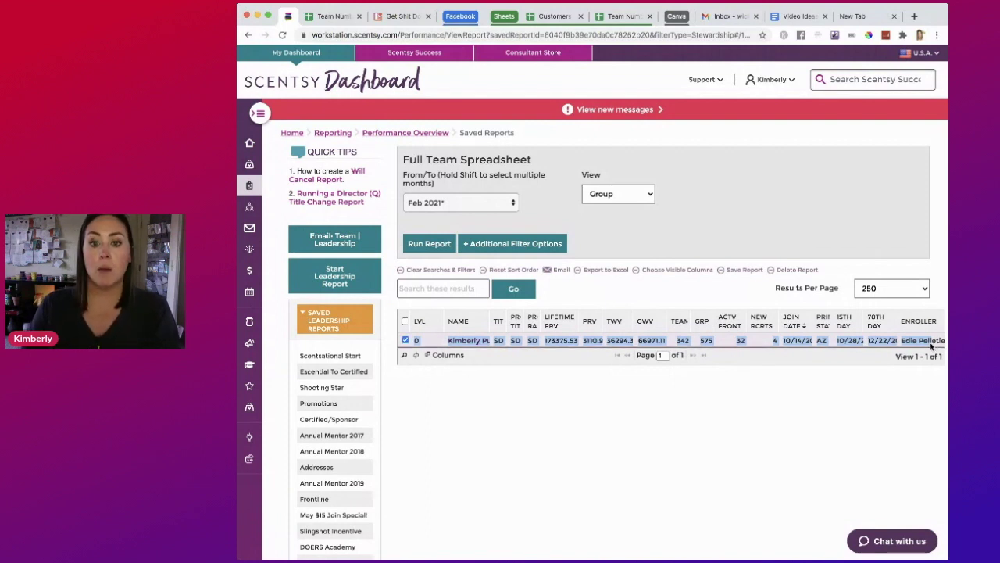
- Paste the copied report row into row 2 of the Team Numbers sheet
left_click(327, 17)
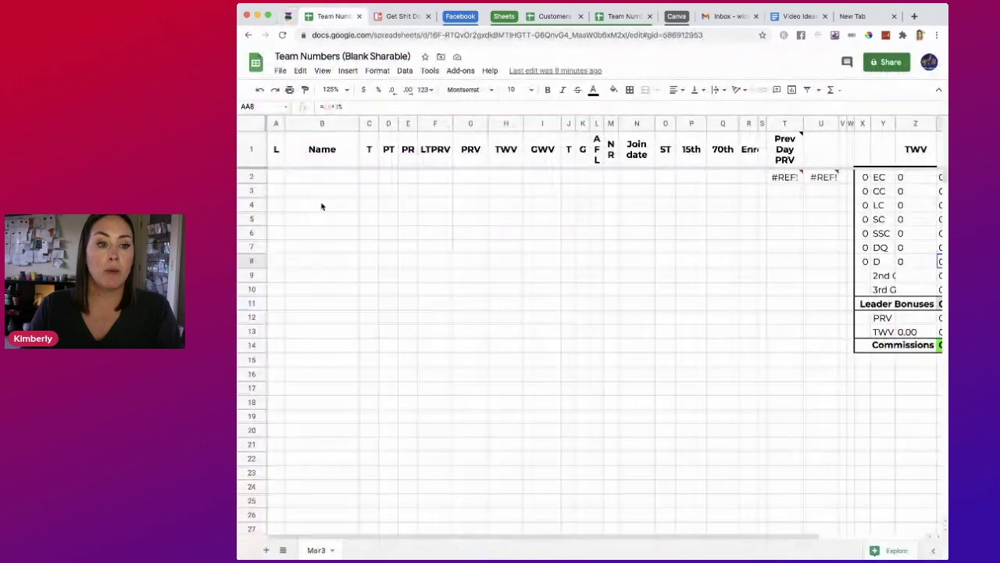
left_click(276, 177)
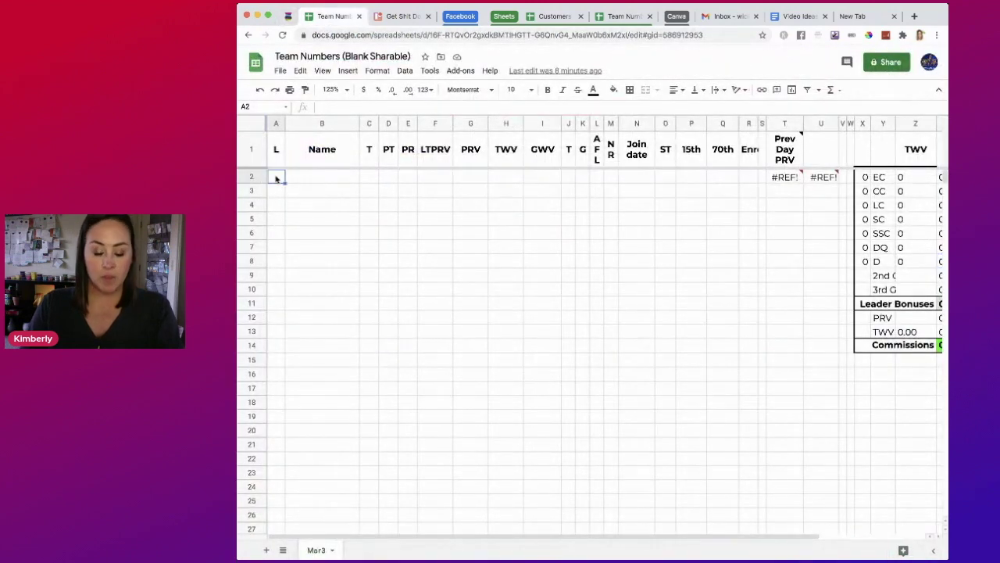
key("ctrl+v")
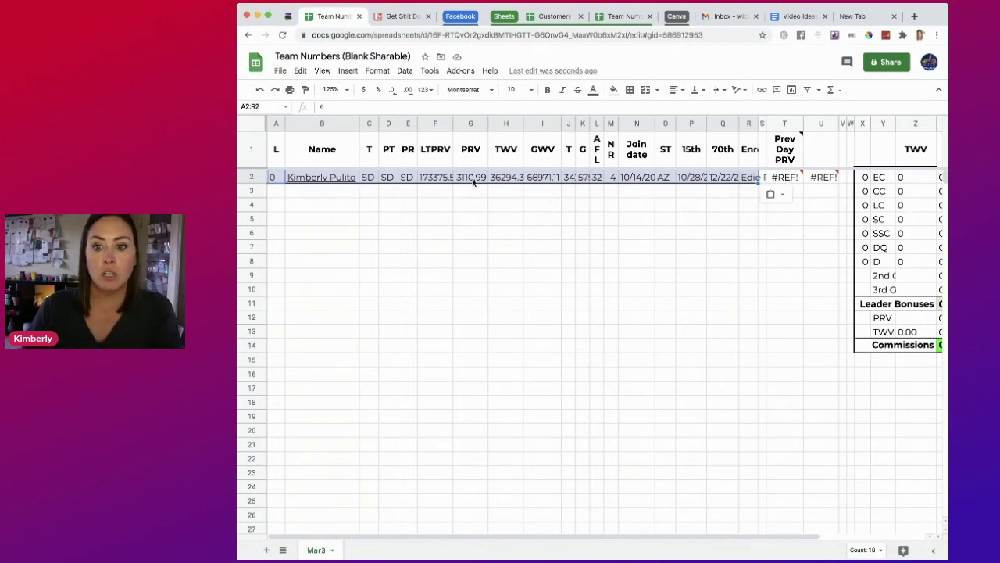
- Copy row 2's data and paste copies into rows 3 through 7
left_click(691, 178, "shift")
left_click(749, 178, "shift")
key("ctrl+c")
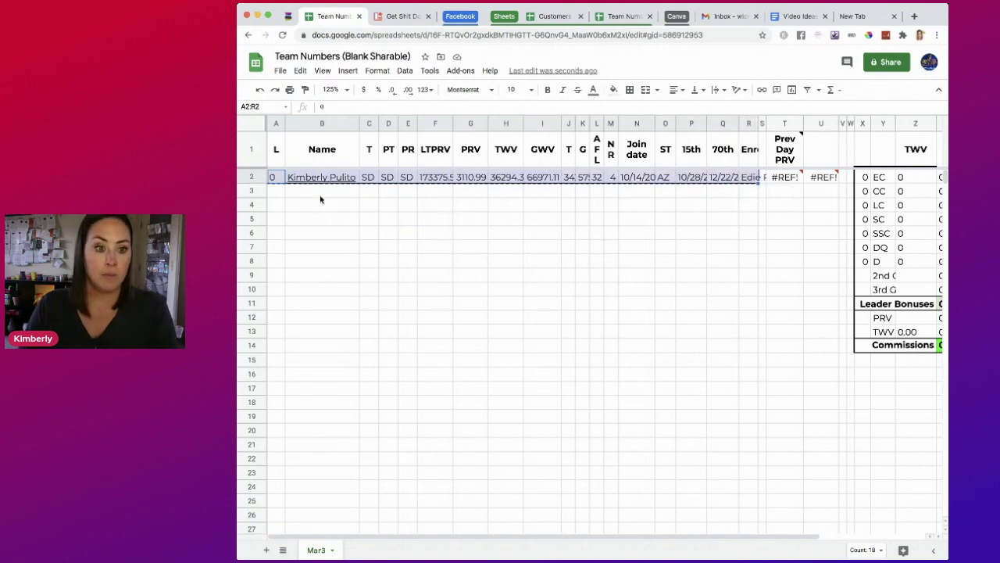
left_click(321, 193)
key("ctrl+v")
key("Down")
key("ctrl+v")
key("Down")
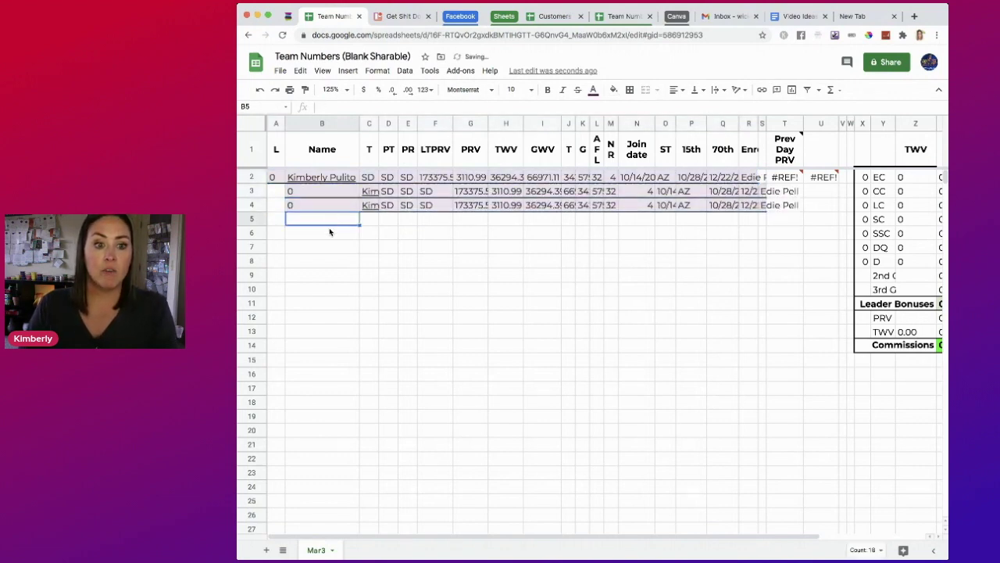
key("ctrl+v")
key("Down")
key("ctrl+v")
left_click(331, 249)
key("ctrl+v")
left_click(570, 347)
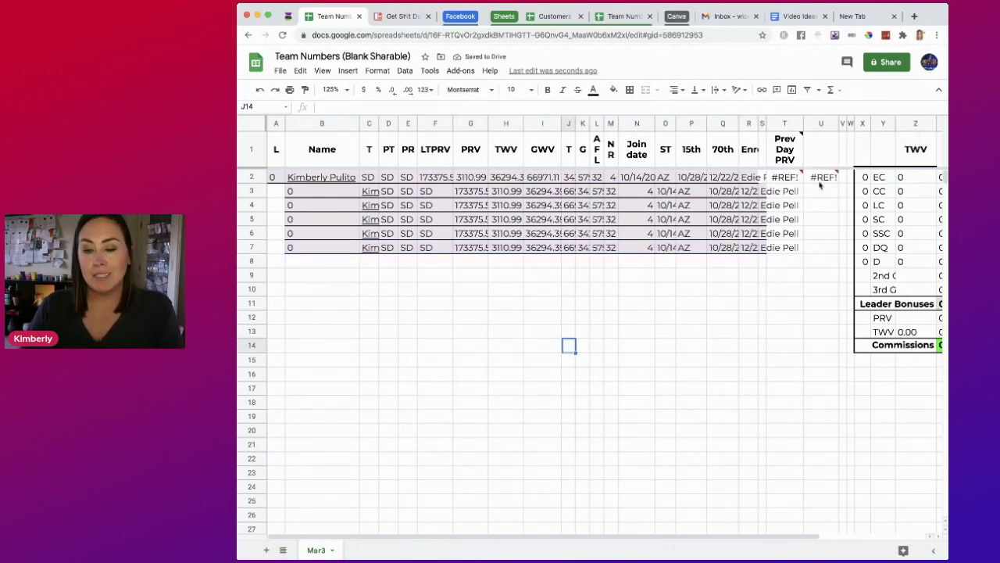
- Move the misaligned block B3:S7 one column left so it starts at A3
mouse_move(822, 173)
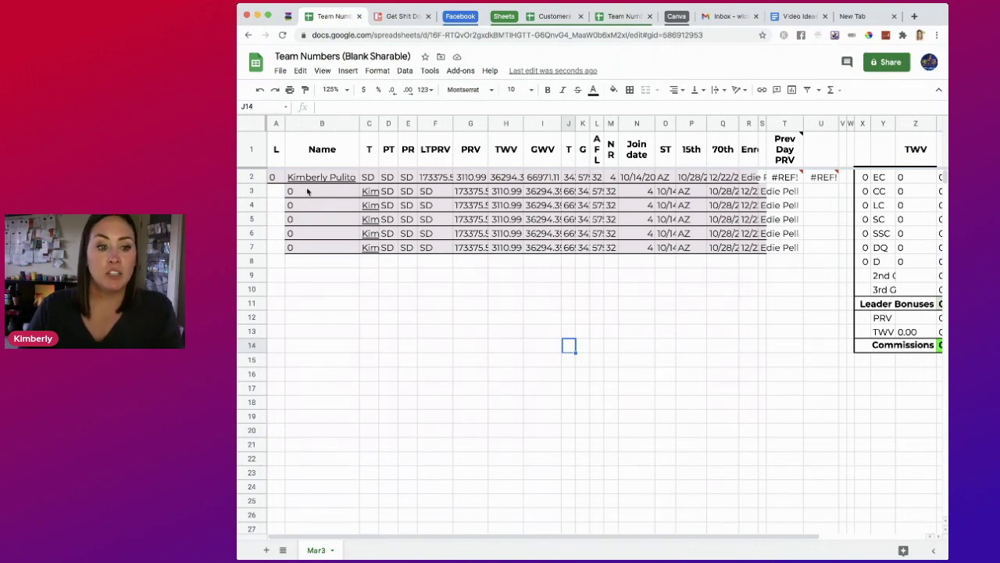
left_click_drag(324, 194, 762, 250)
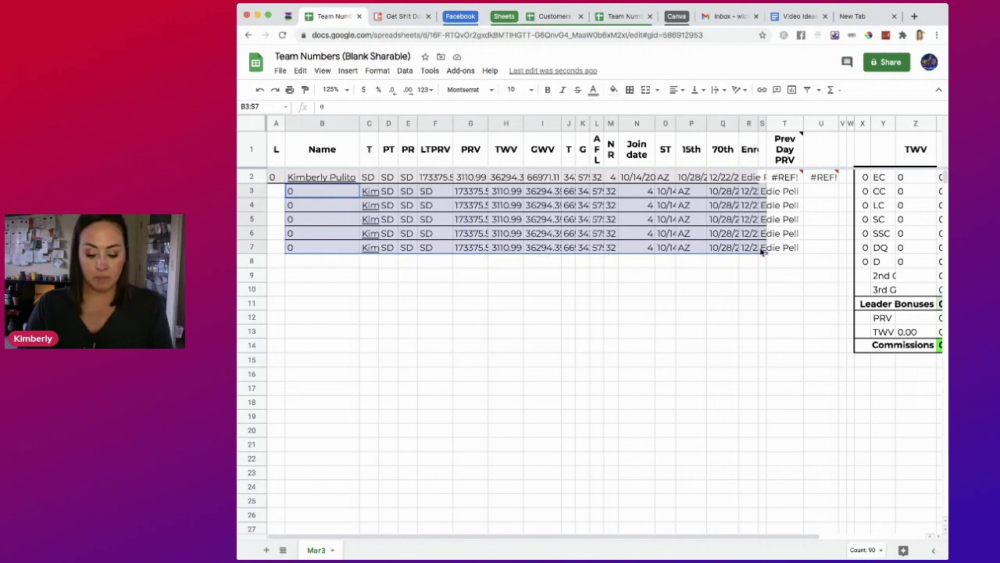
key("ctrl+c")
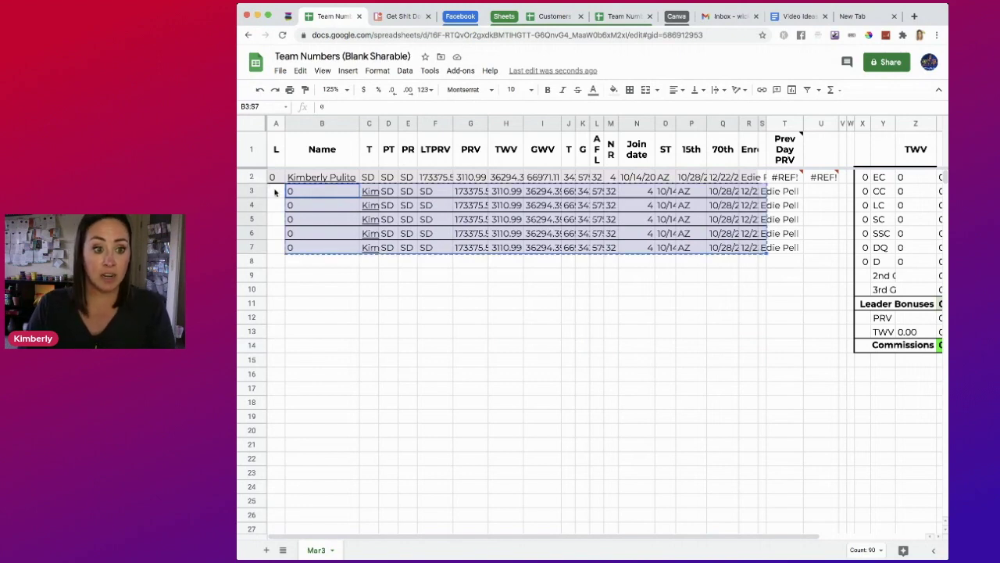
left_click(275, 193)
key("ctrl+v")
left_click(568, 287)
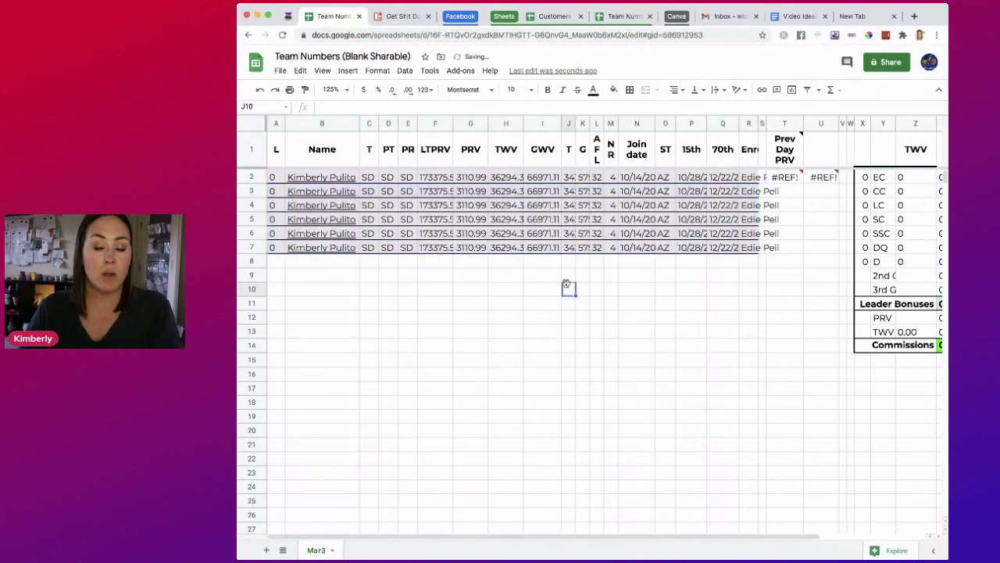
left_click(816, 251)
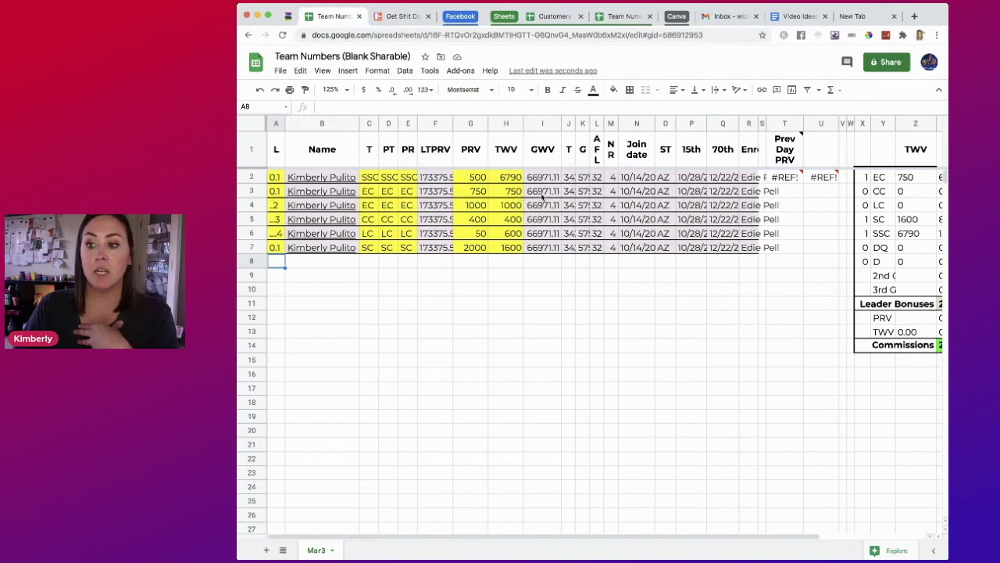
- Scroll right to check the Commissions total of 283.30, then scroll back left
scroll(804, 220, "right", 3)
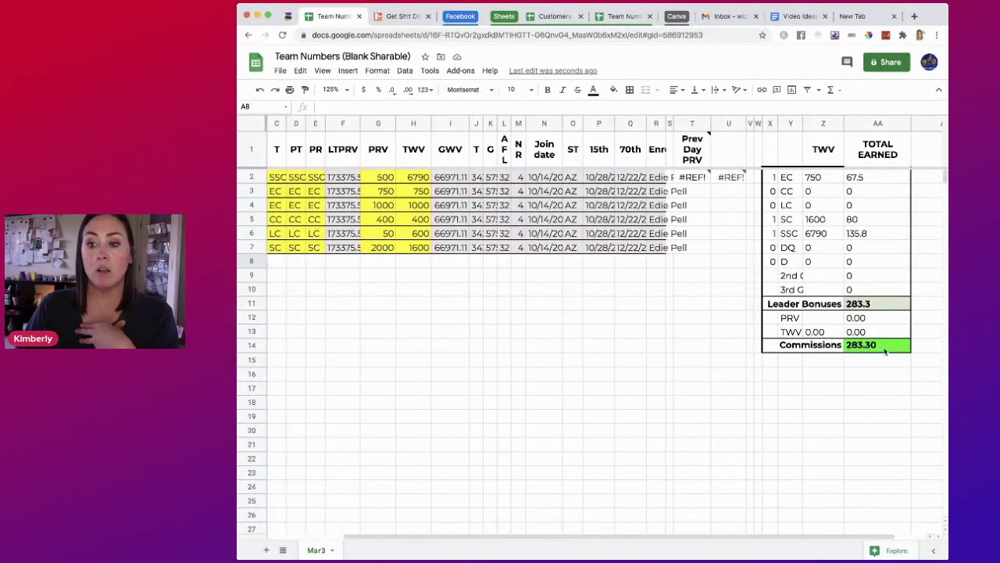
scroll(886, 352, "left", 3)
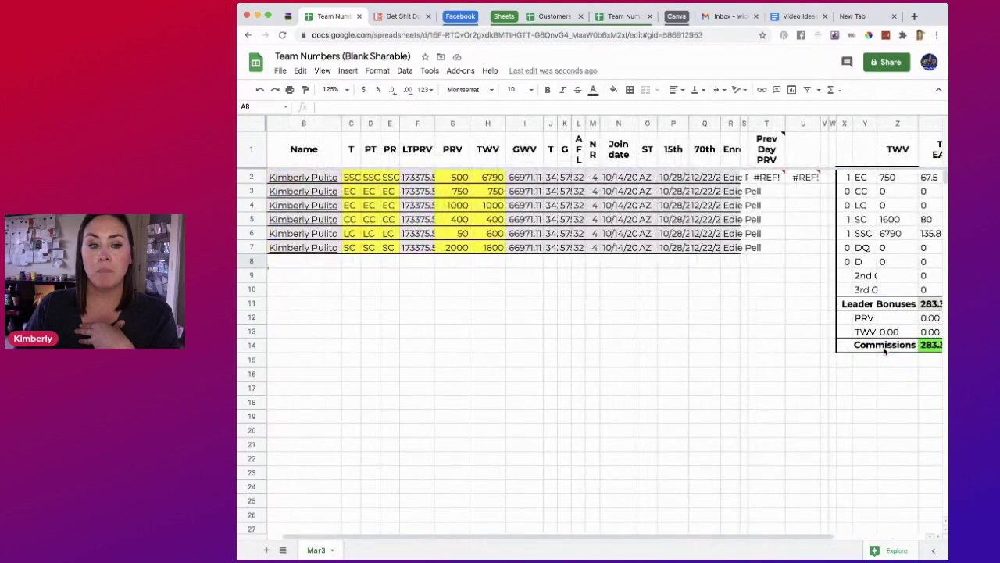
scroll(885, 326, "left", 1)
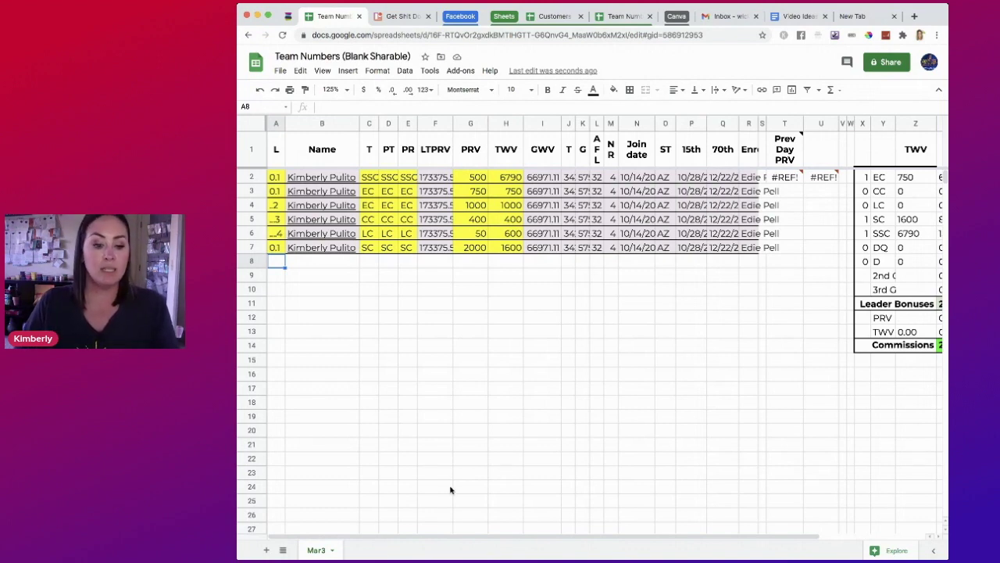
- Duplicate the Mar3 tab, drag the copy in front of Mar3, and rename it Mar4
left_click(332, 550)
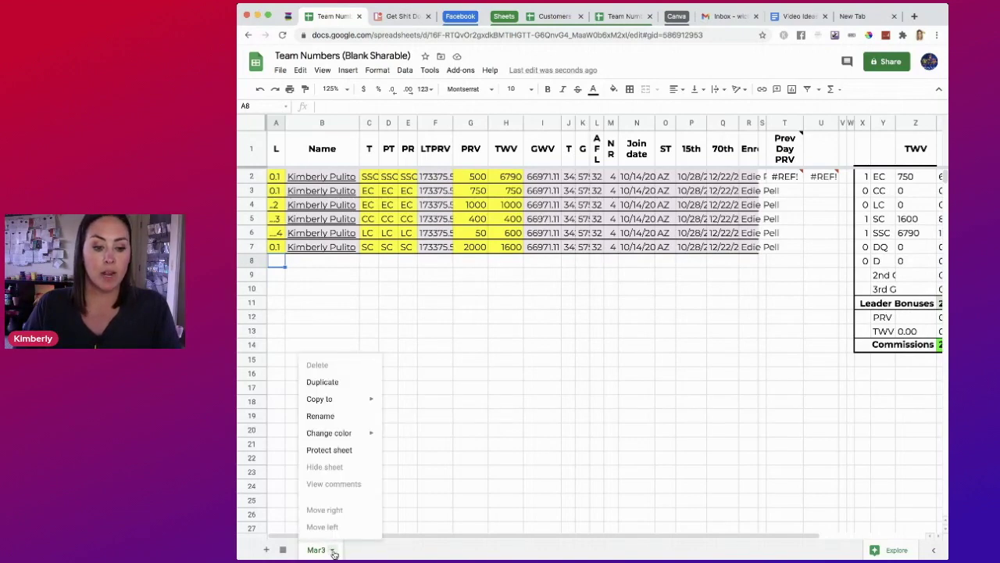
left_click(334, 390)
left_click_drag(377, 551, 297, 550)
left_click(363, 550)
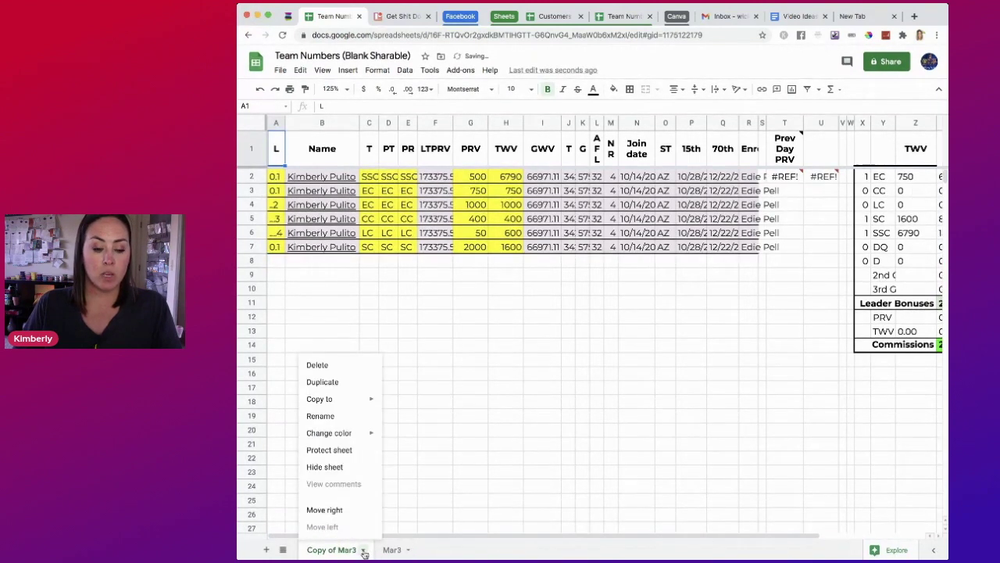
left_click(330, 416)
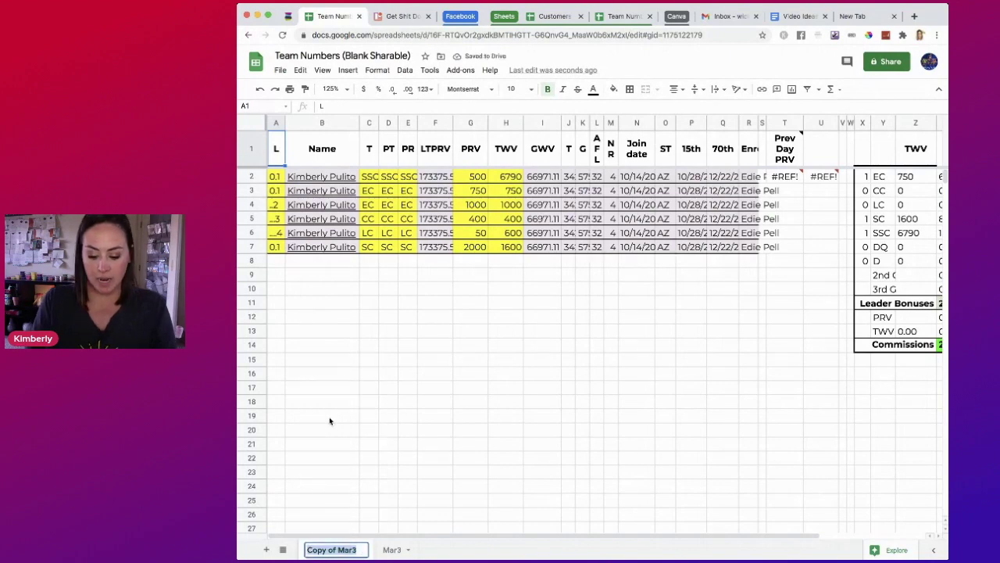
type("Mar4")
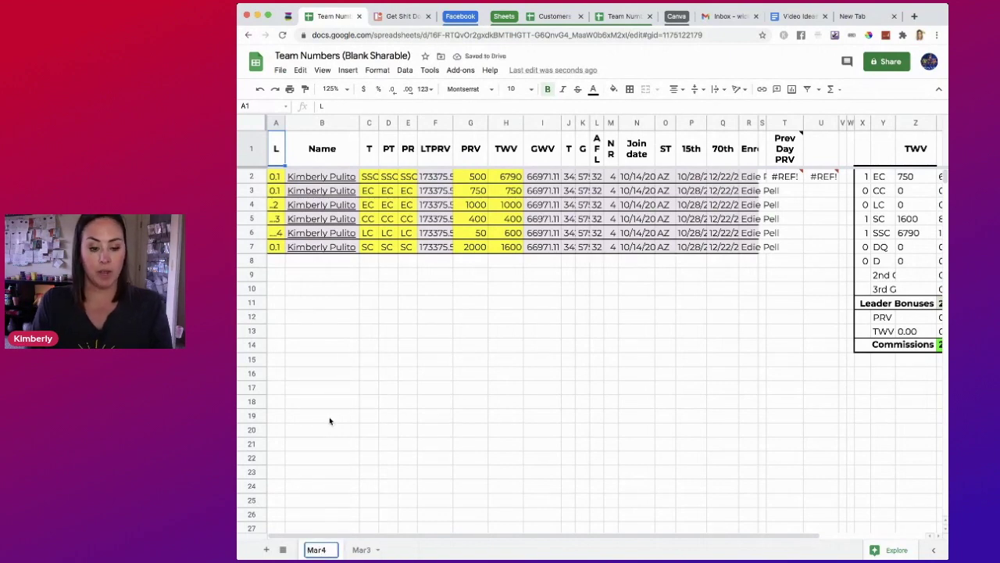
key("Return")
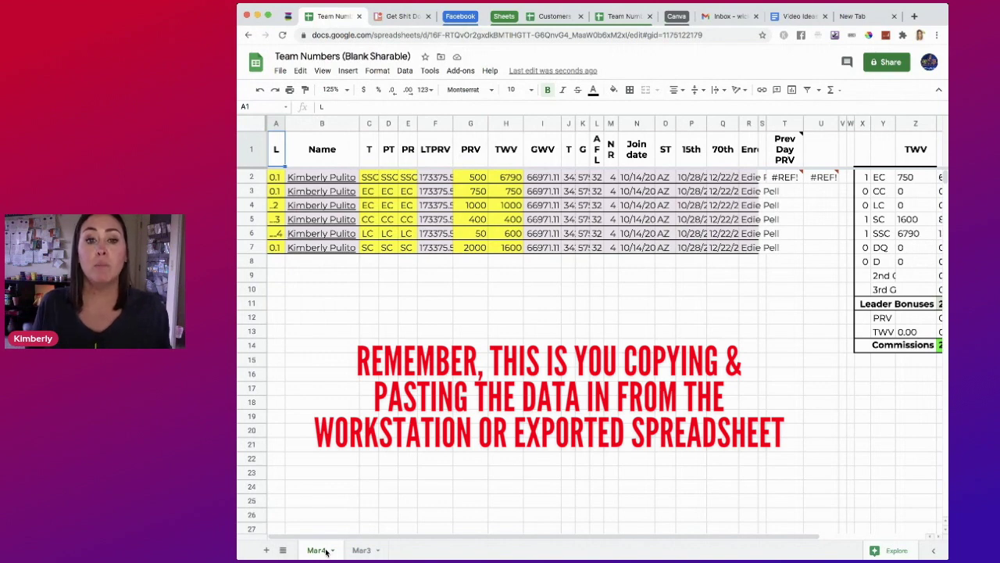
- Enter PRV values 600, 800, 1250, 600, 100 and 2500 into G2:G7
left_click(481, 179)
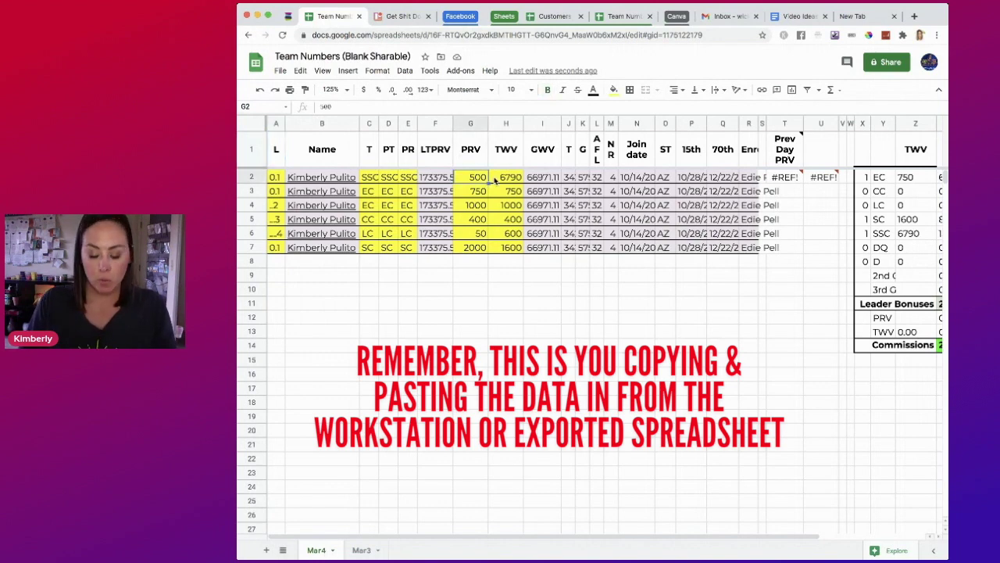
type("600")
key("Return")
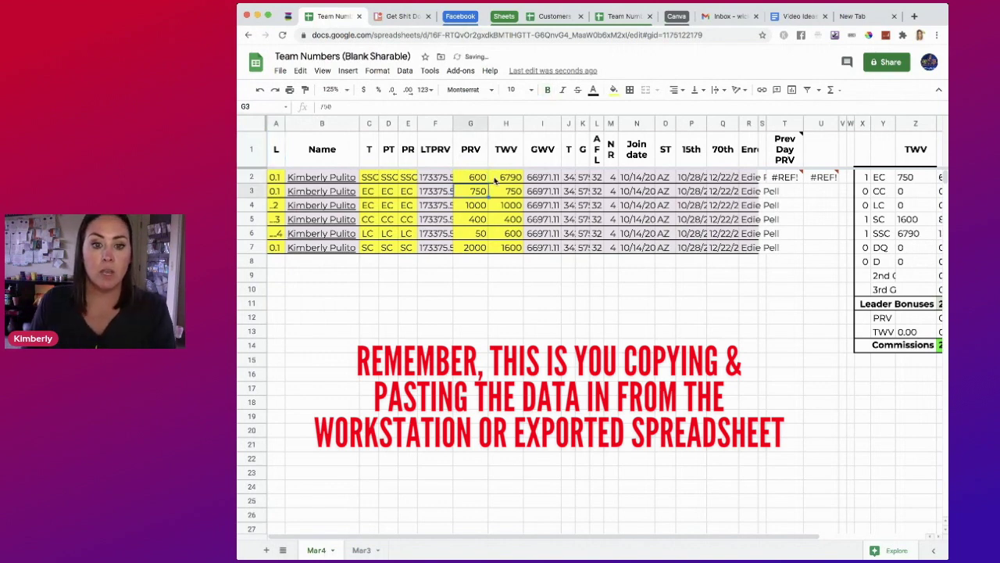
key("ctrl+v")
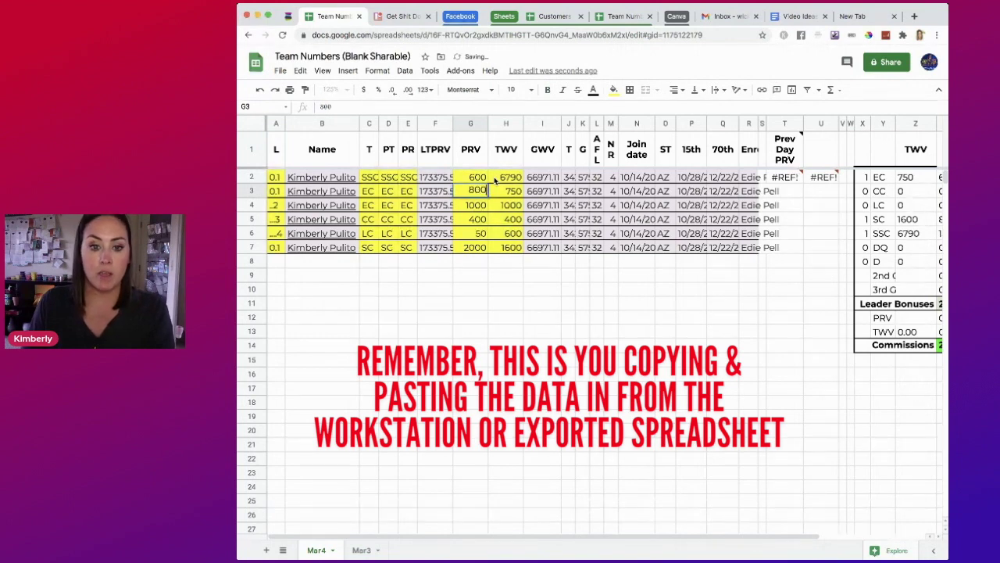
left_click(507, 248)
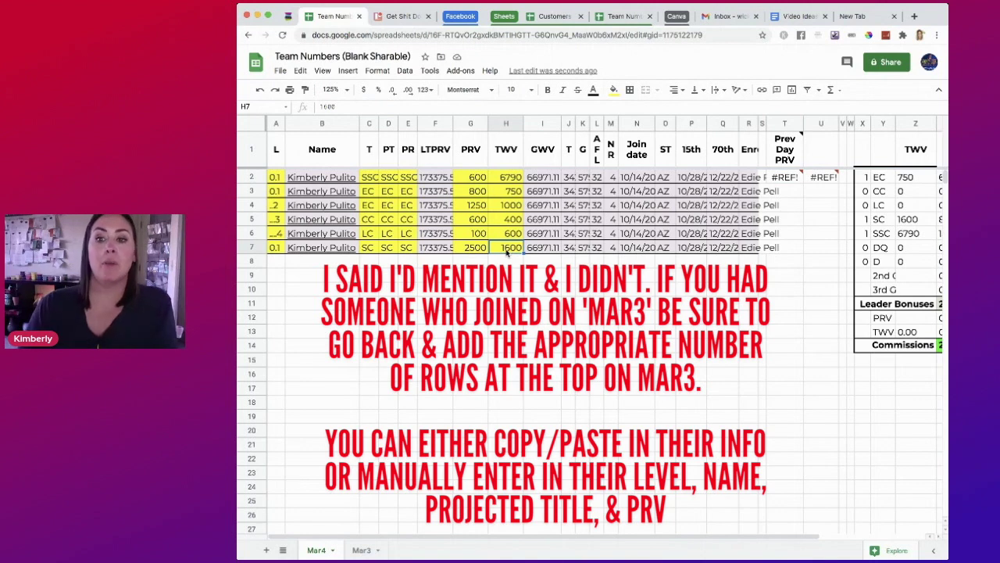
mouse_move(797, 149)
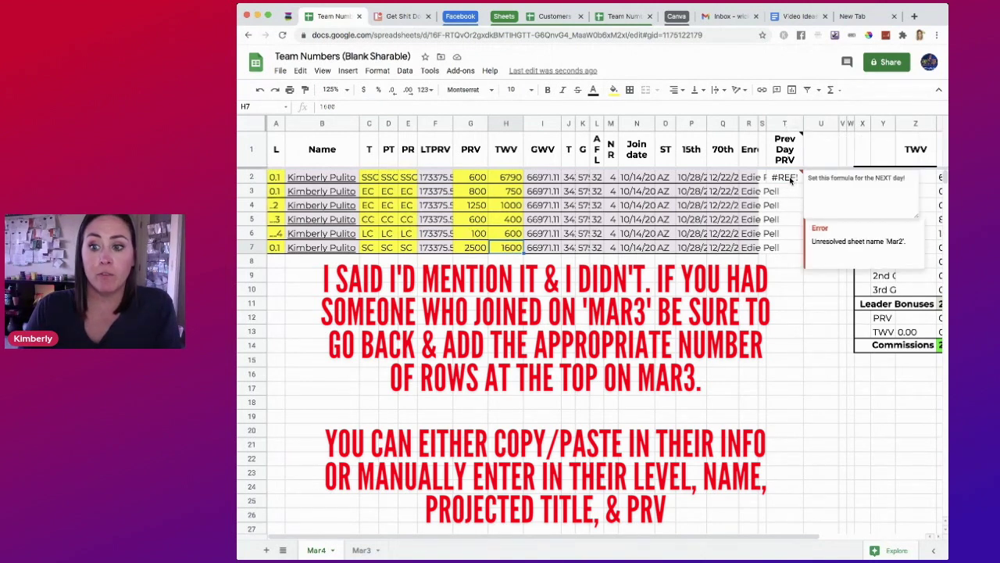
left_click(791, 180)
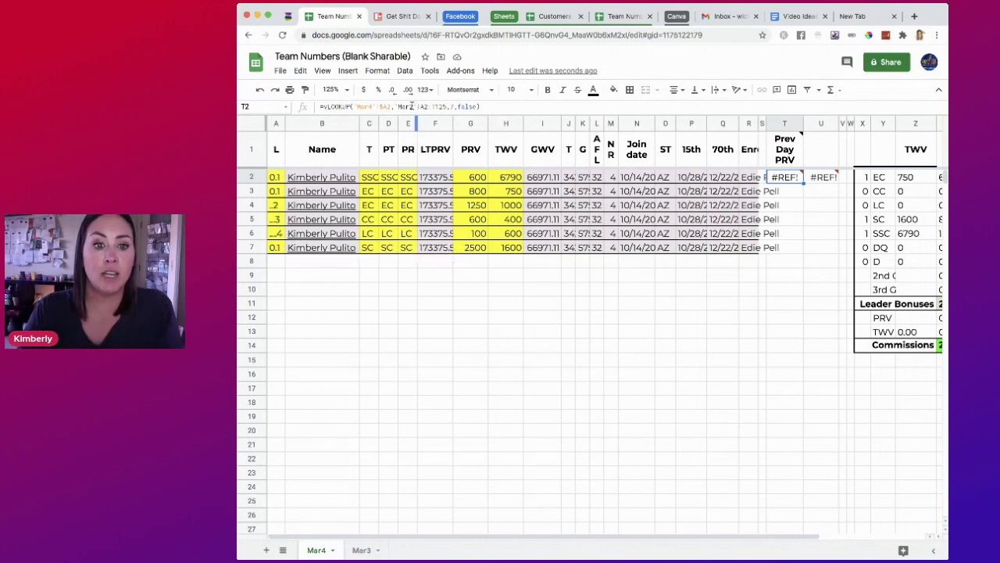
- Point T2's Prev Day PRV lookup at the Mar3 sheet instead of Mar2
left_click(411, 106)
key("BackSpace")
type("3")
key("Return")
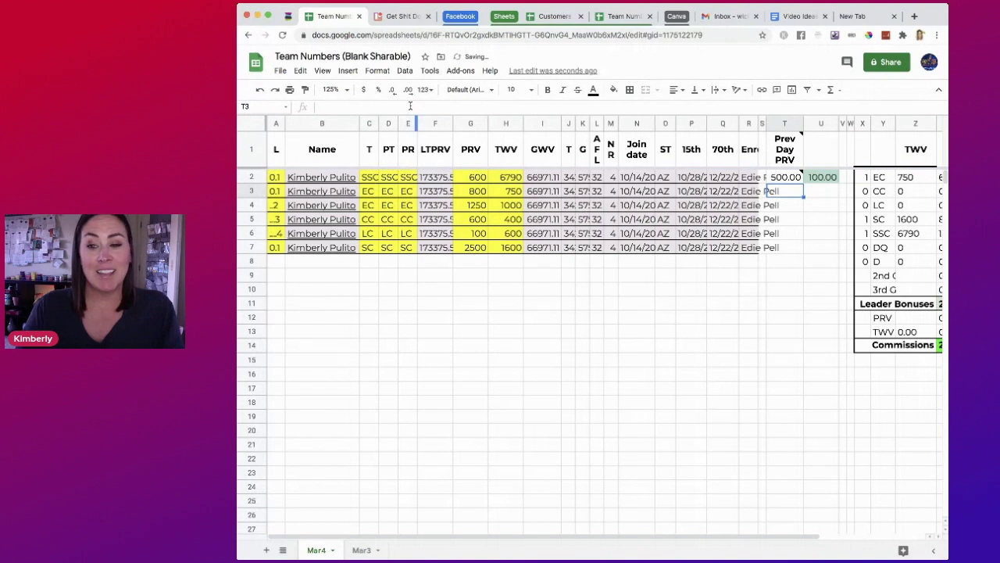
- Change the end of T2's lookup range to R7, made absolute with F4
mouse_move(788, 180)
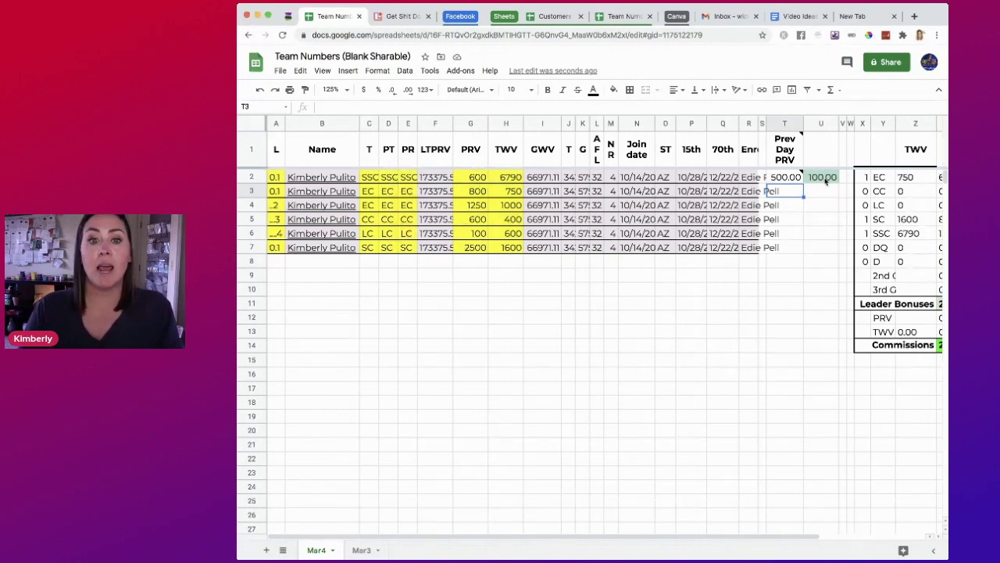
left_click(791, 178)
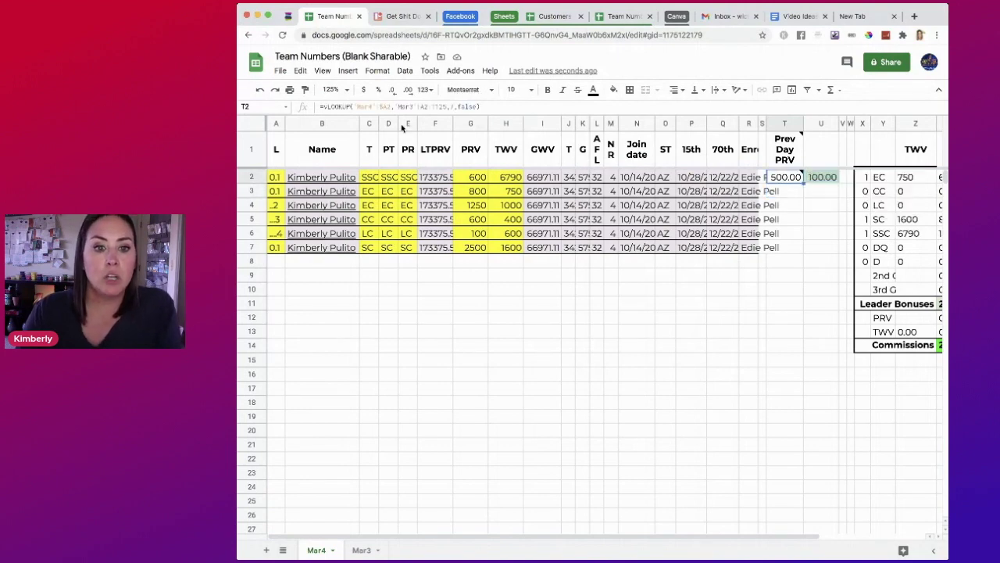
left_click(445, 105)
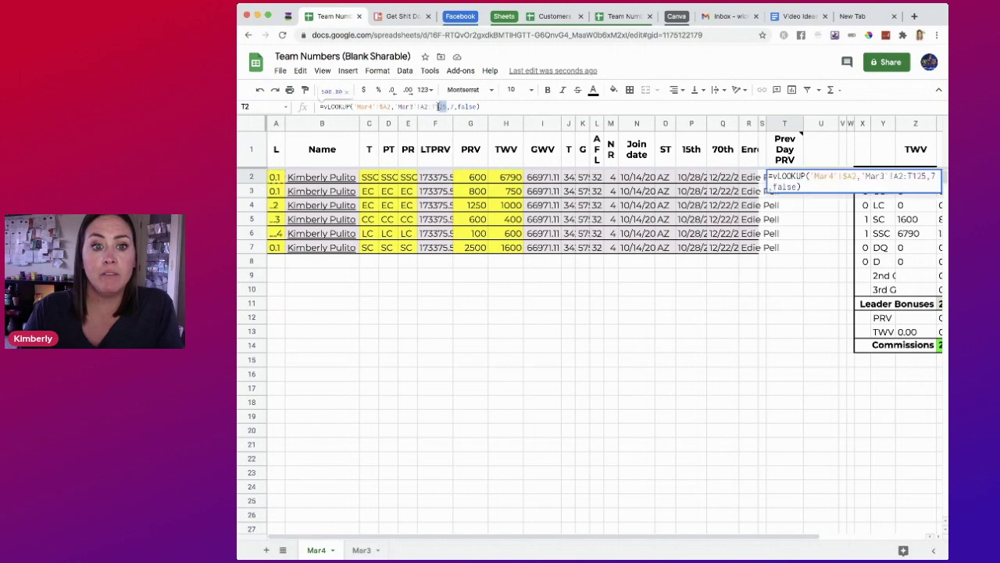
left_click_drag(447, 106, 431, 106)
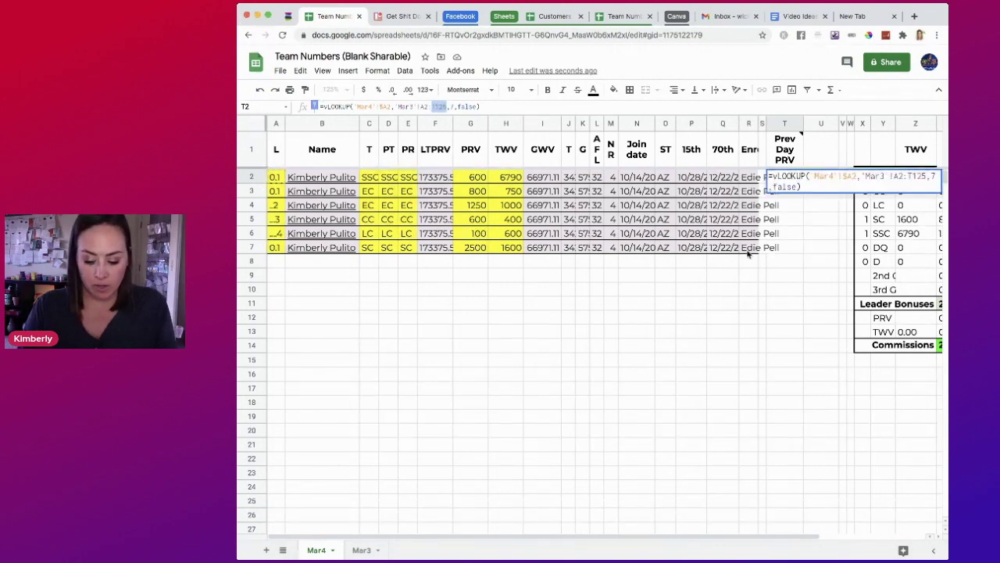
key("F4")
key("Return")
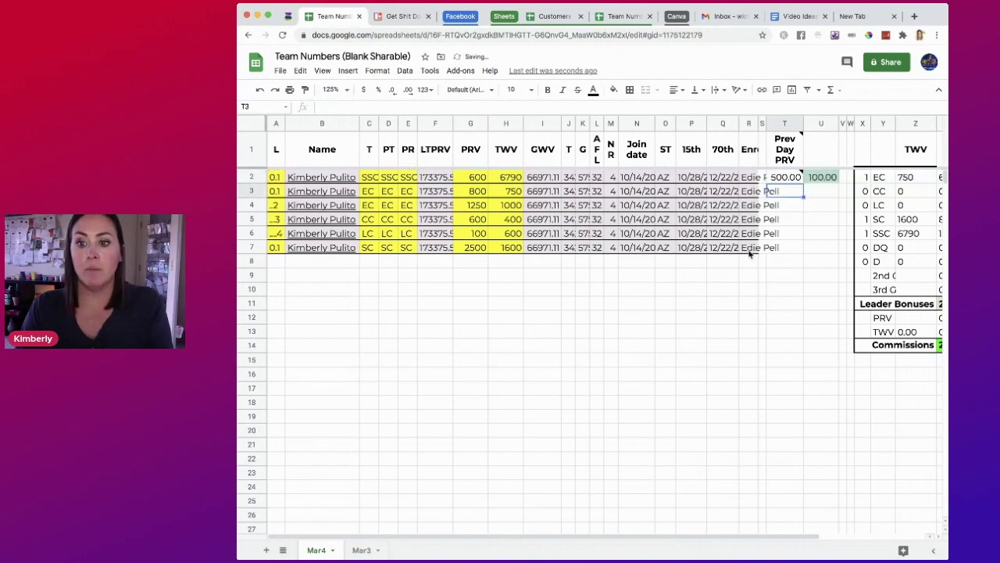
- Check T2's column index 7 and recommit the formula so T2 shows 6,790.00
left_click(784, 177)
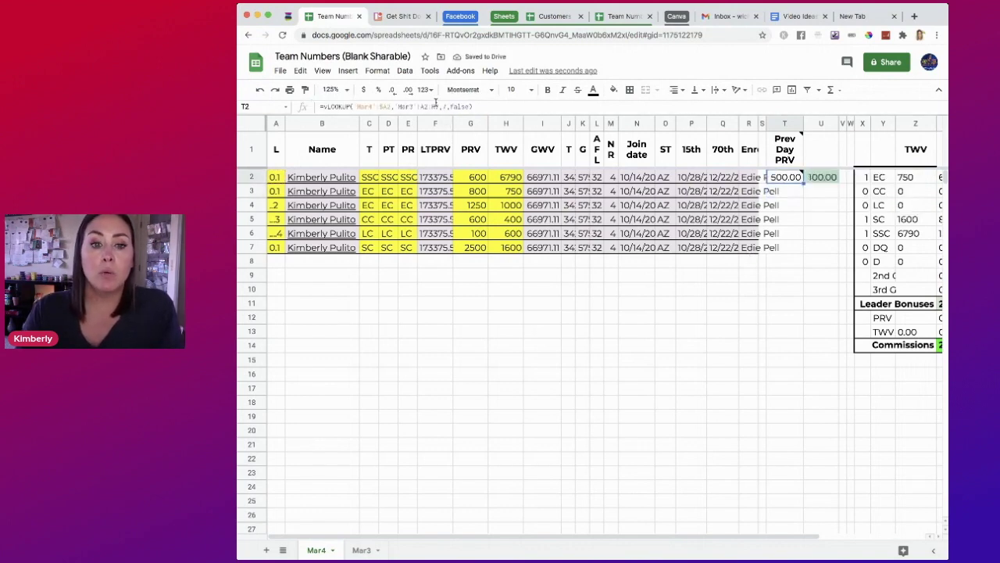
left_click(444, 106)
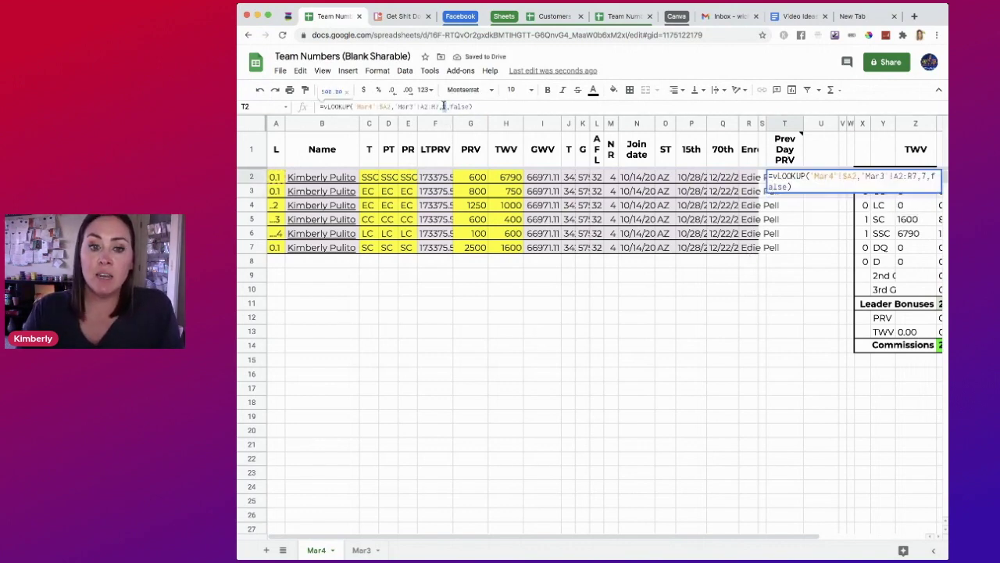
double_click(444, 106)
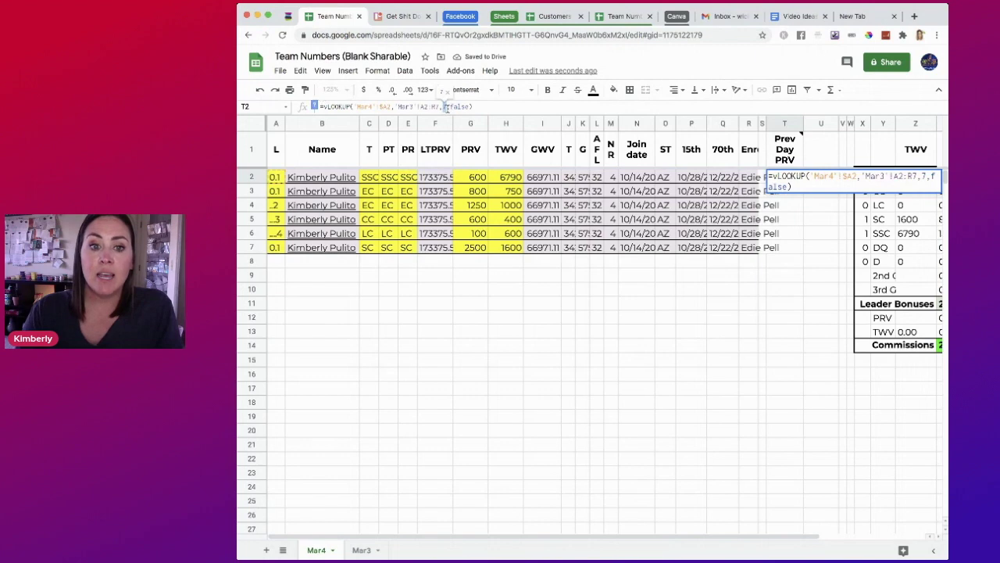
left_click(464, 202)
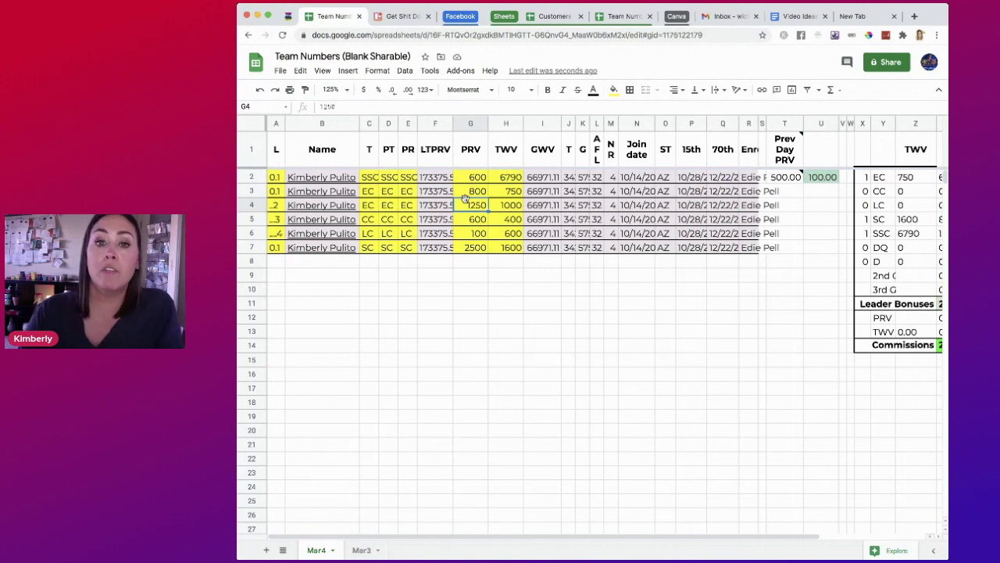
left_click(788, 178)
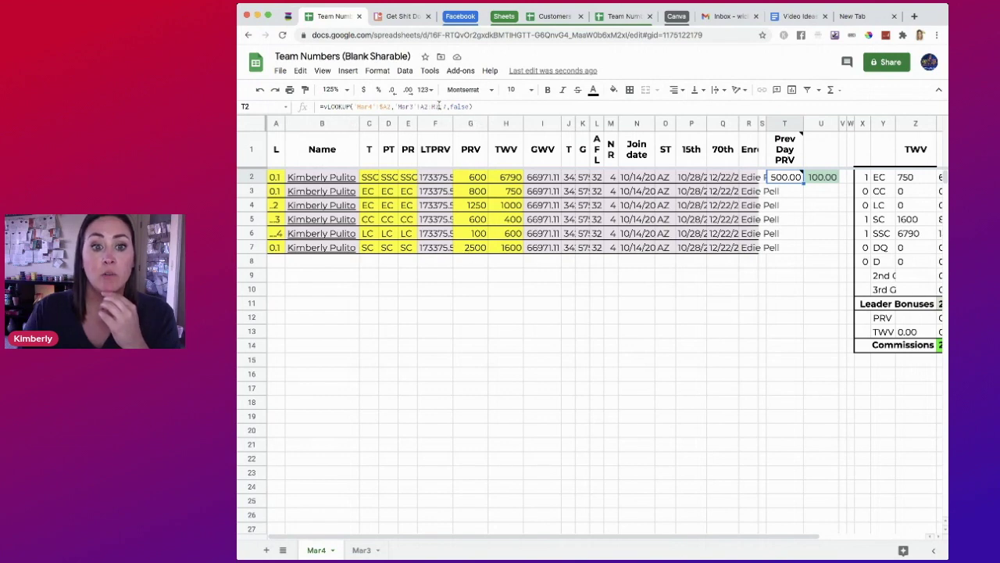
left_click(445, 106)
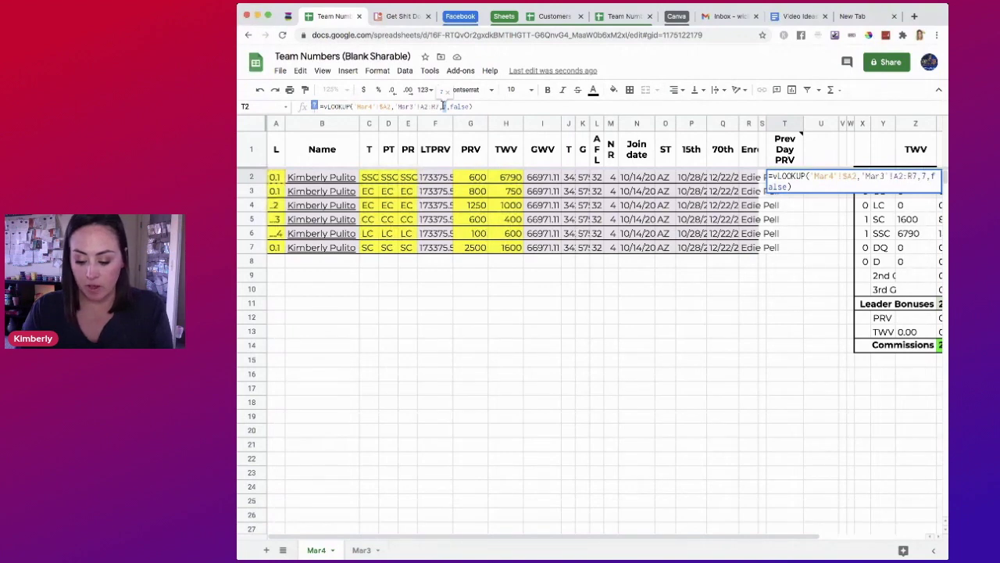
key("Return")
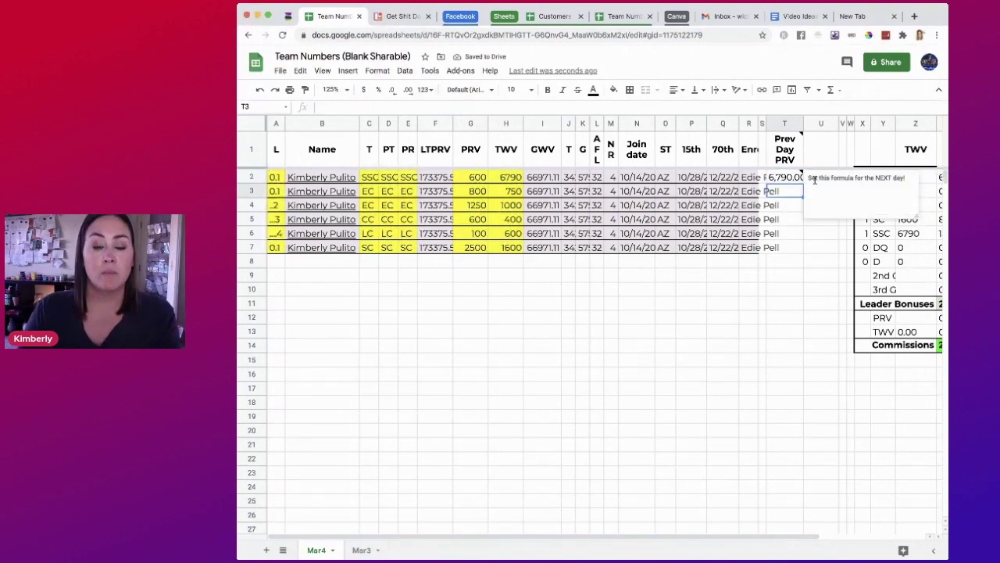
- Reconfirm T2's lookup formula and fill T2:U2 down through row 7
left_click(785, 177)
left_click(436, 108)
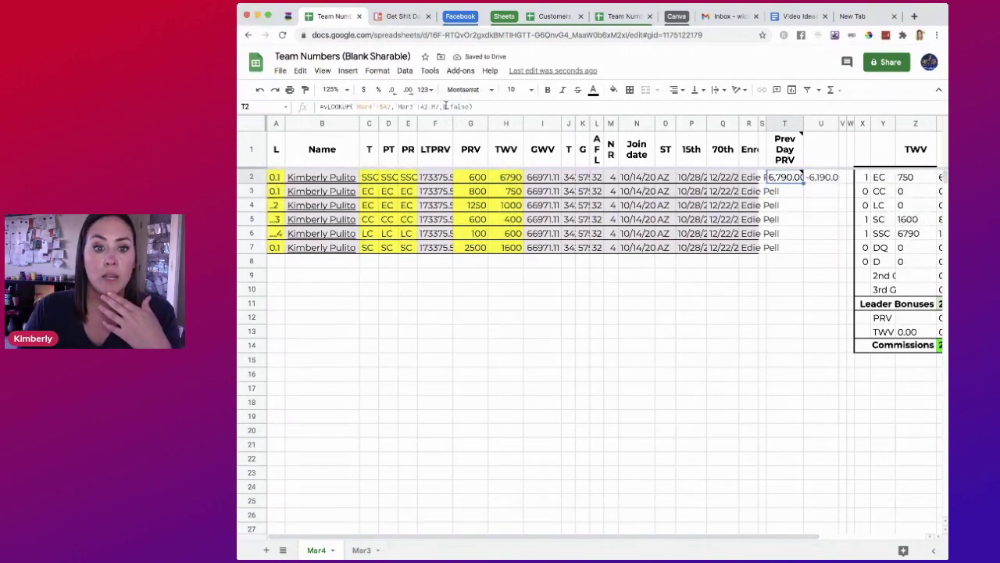
left_click(444, 106)
key("Return")
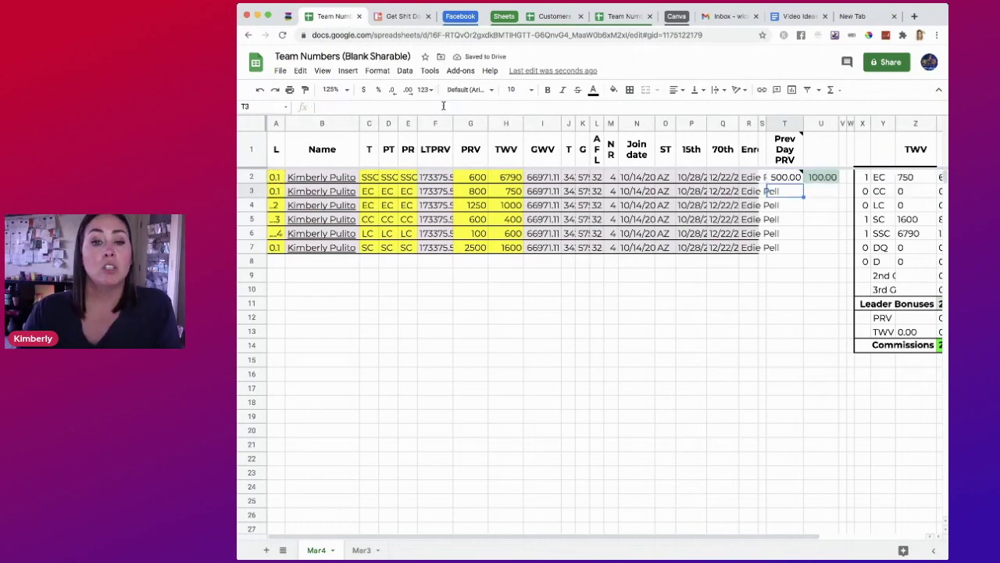
left_click(785, 177)
left_click_drag(785, 177, 839, 248)
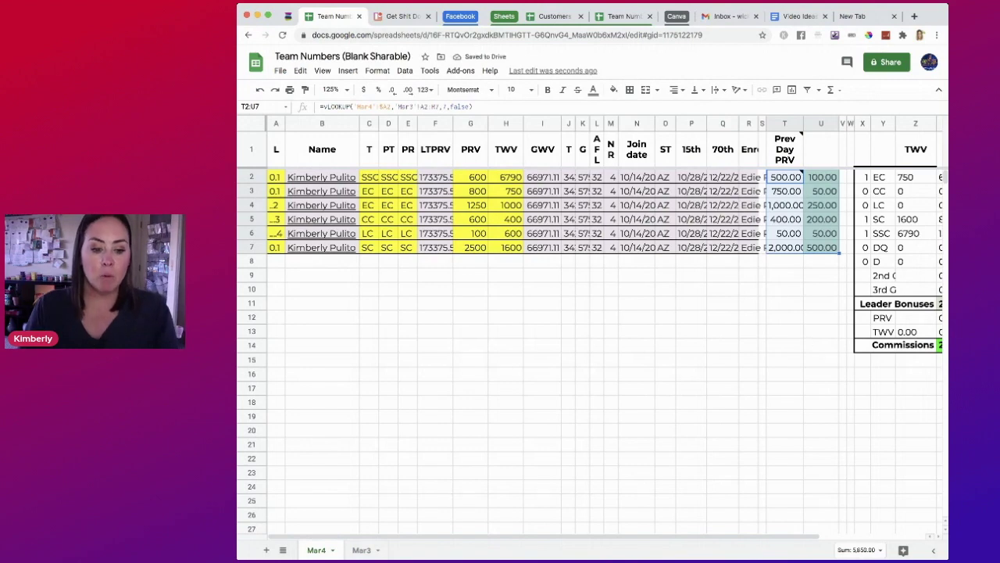
- Duplicate the Mar4 tab and rename the copy Mar5
left_click(334, 551)
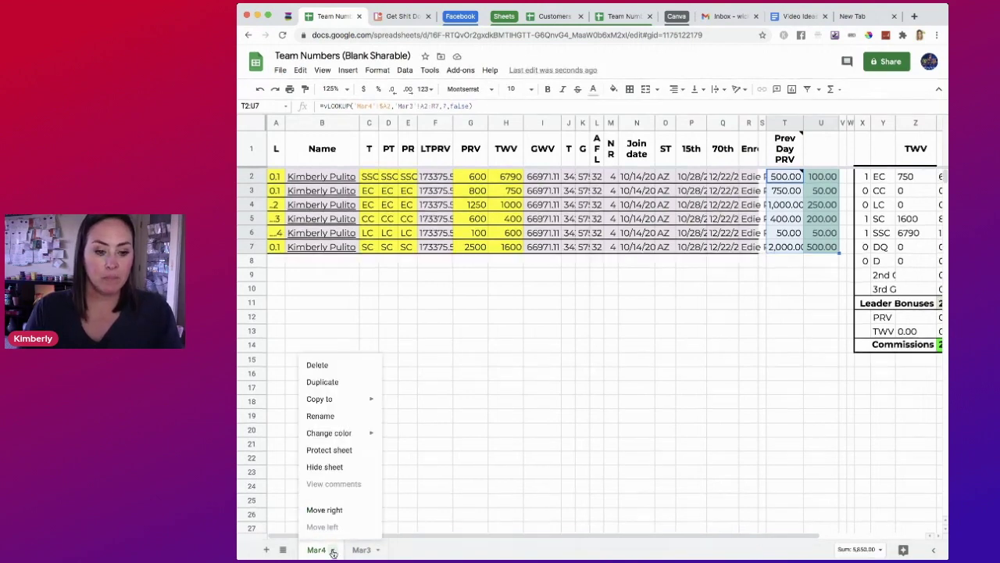
left_click(330, 384)
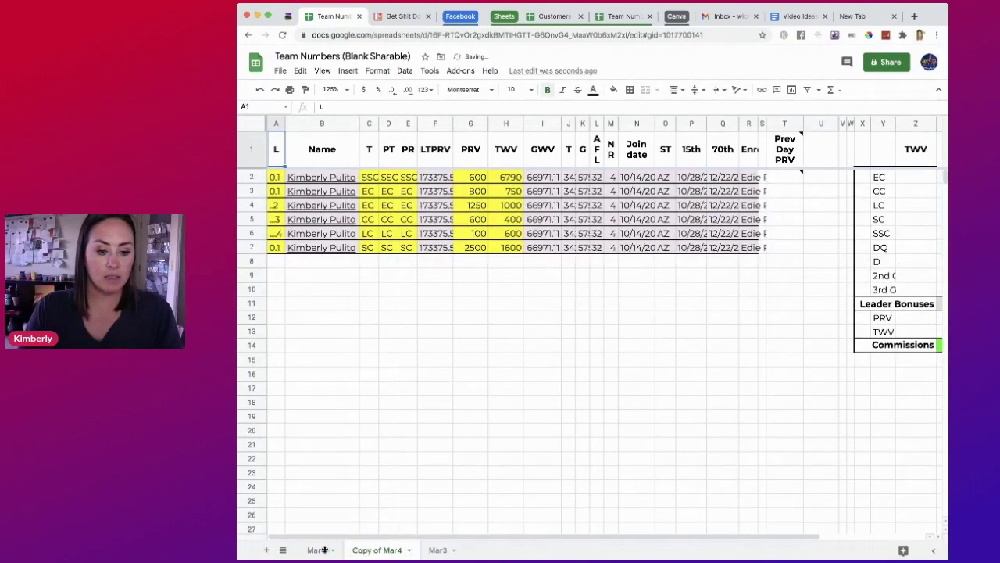
left_click(362, 550)
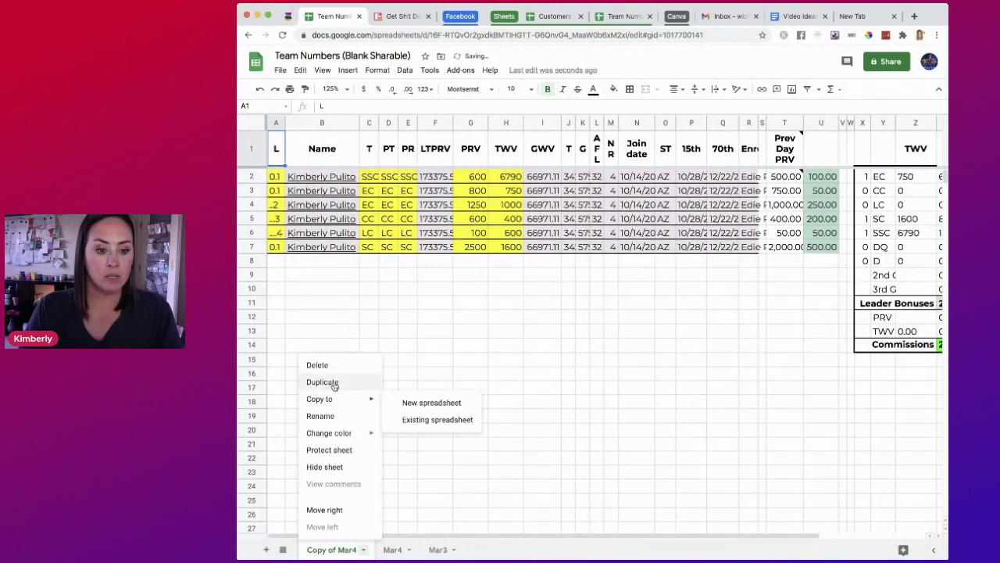
left_click(333, 417)
type("Mar5")
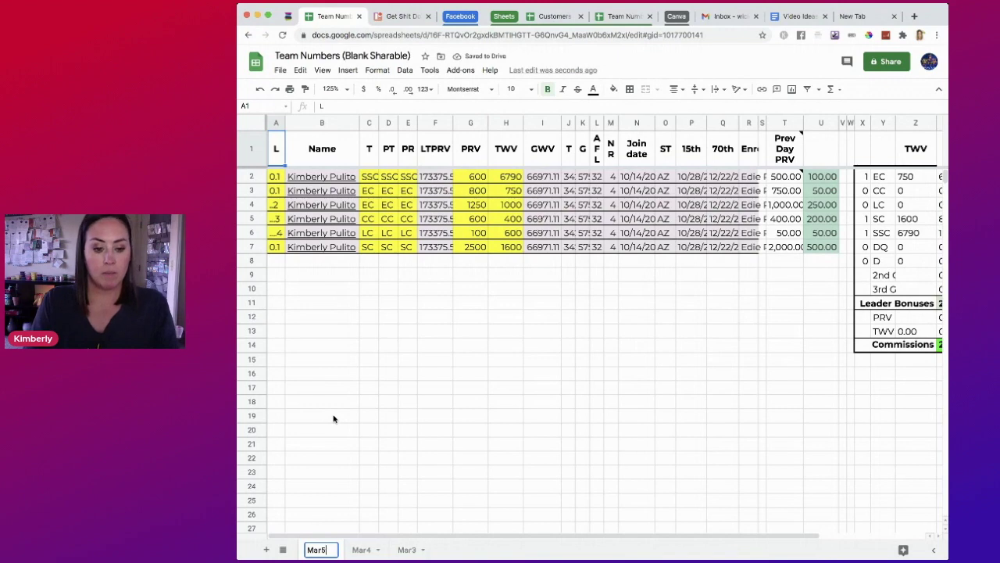
key("Return")
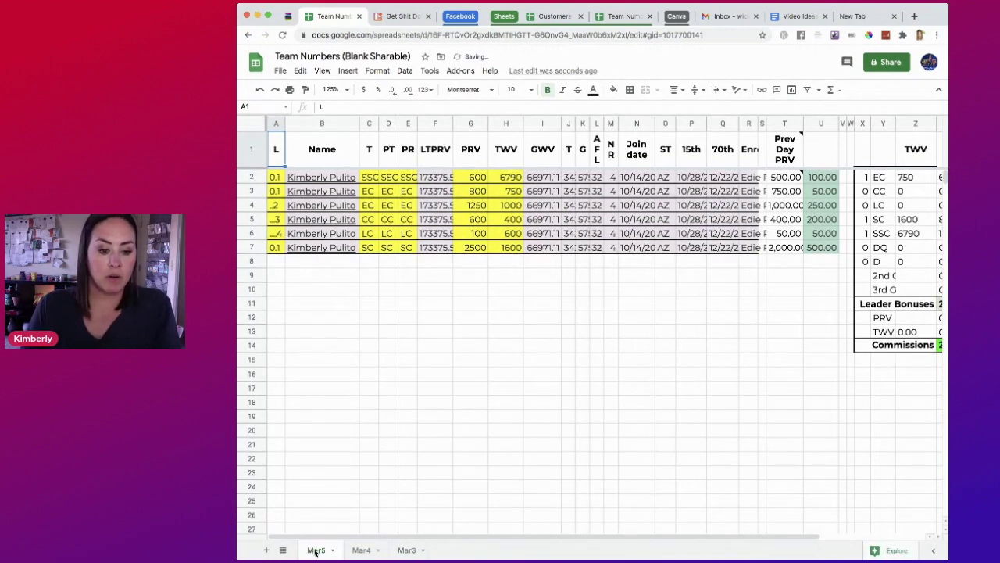
- Paste new PRV figures at G2, point T2's lookup at Mar4, and fill T2:U2 down to row 7
left_click(478, 182)
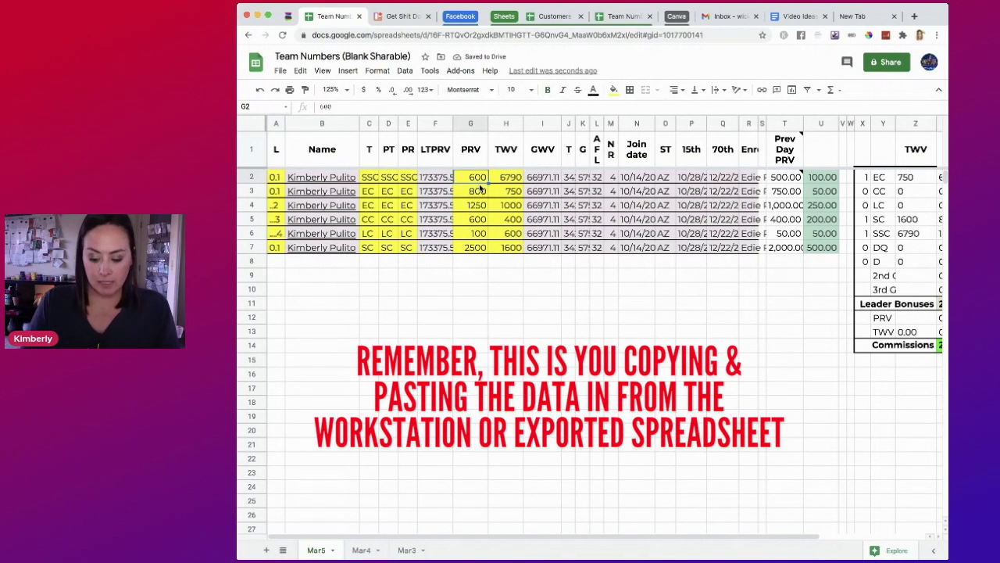
key("ctrl+v")
mouse_move(787, 182)
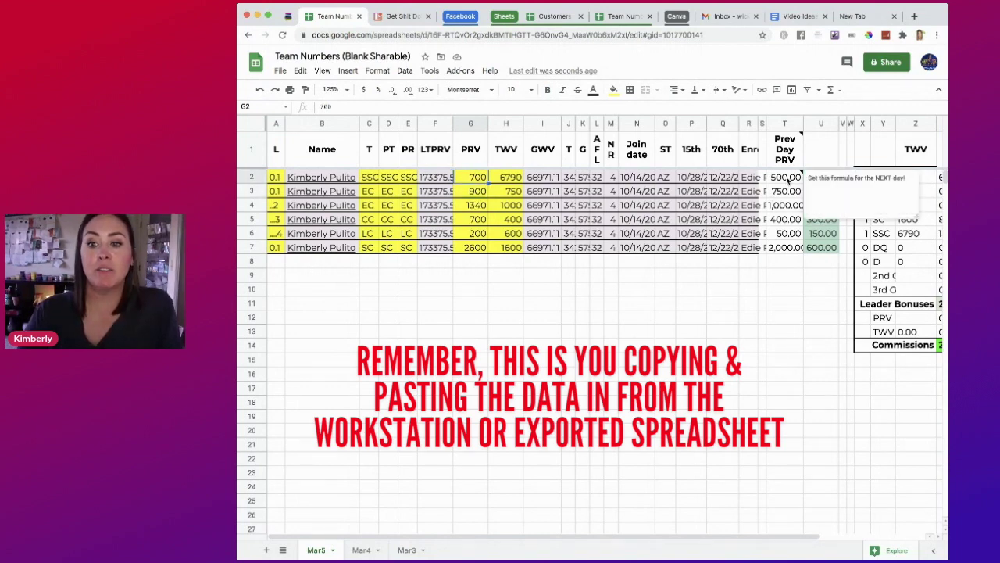
left_click(788, 178)
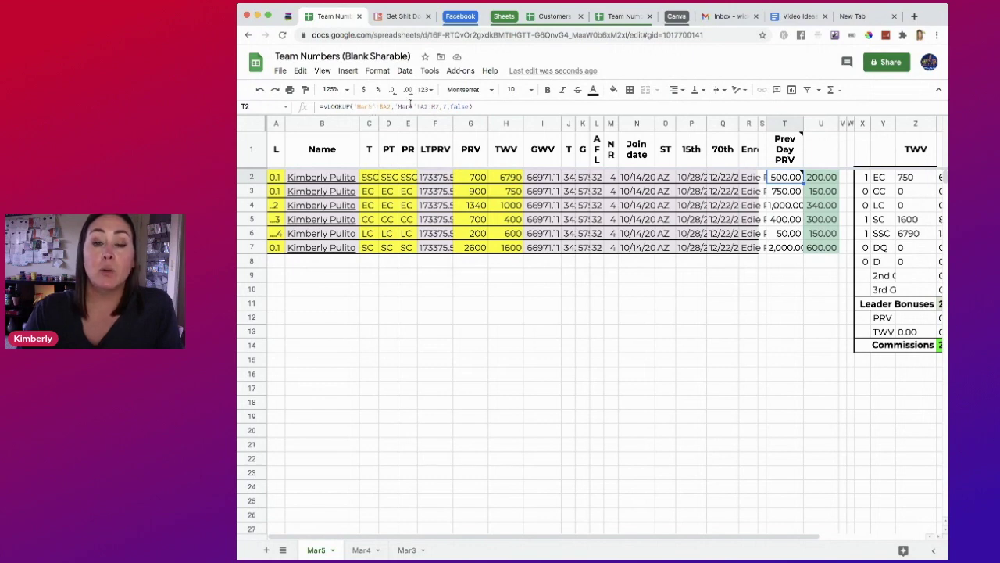
left_click(412, 105)
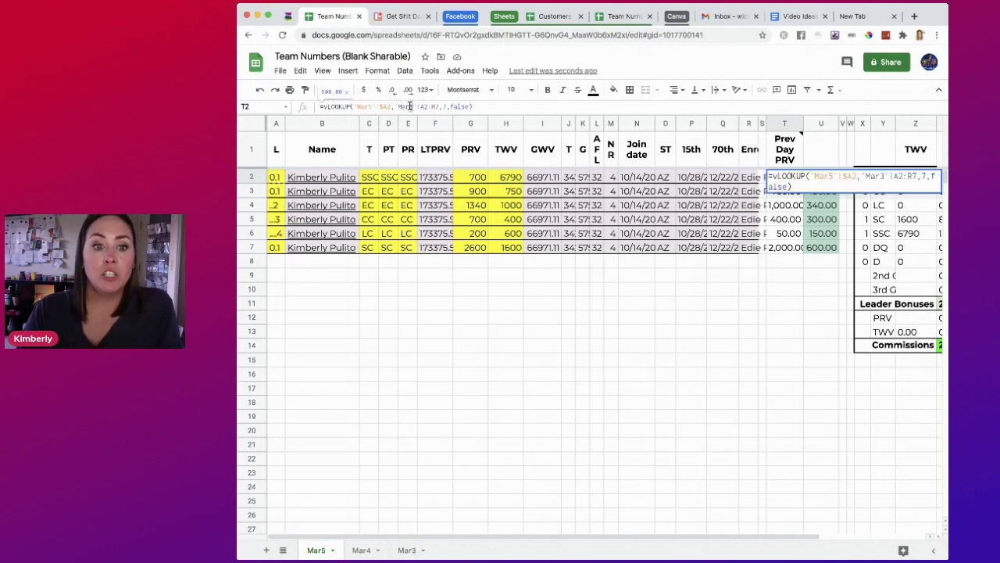
key("Return")
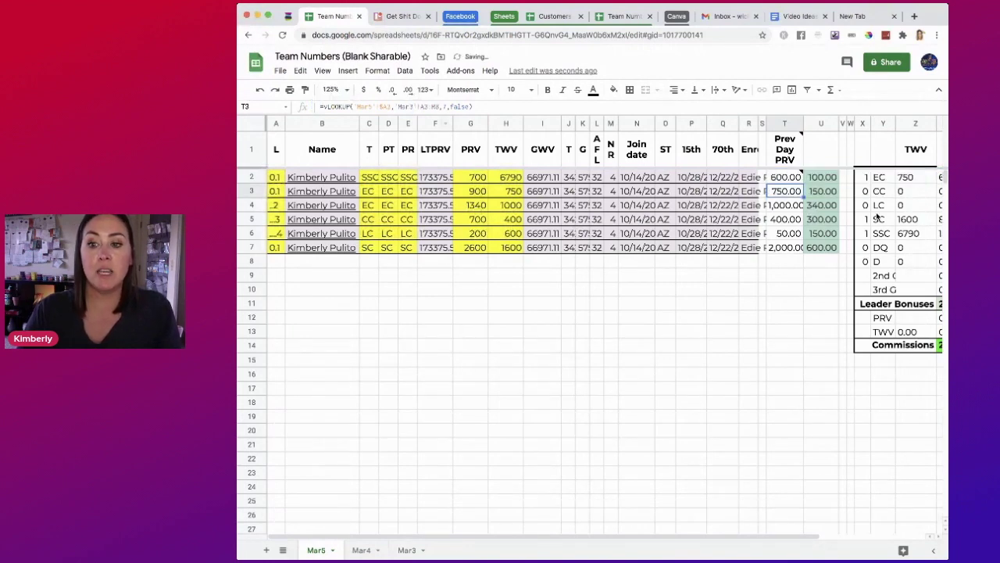
left_click_drag(791, 180, 826, 182)
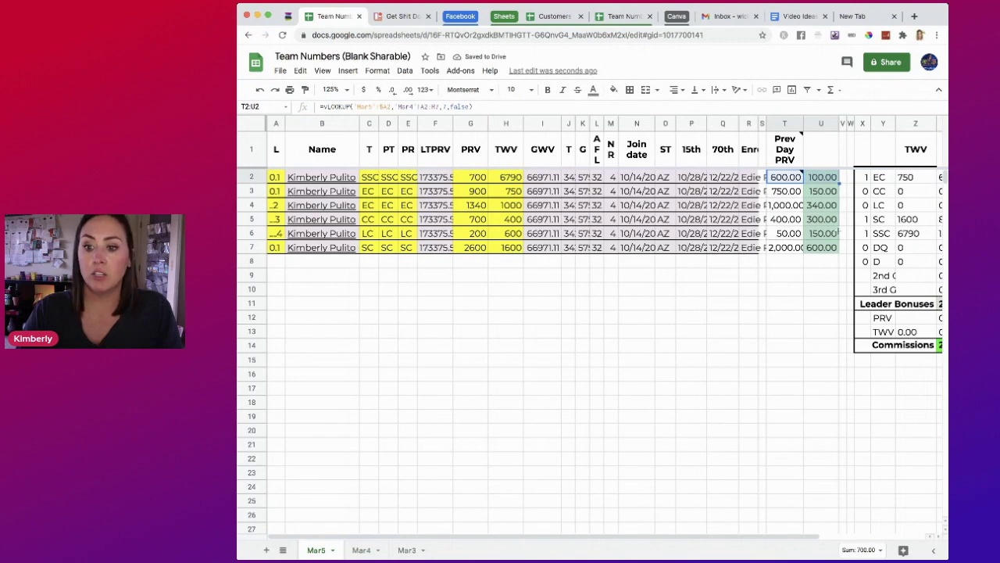
left_click_drag(839, 233, 834, 253)
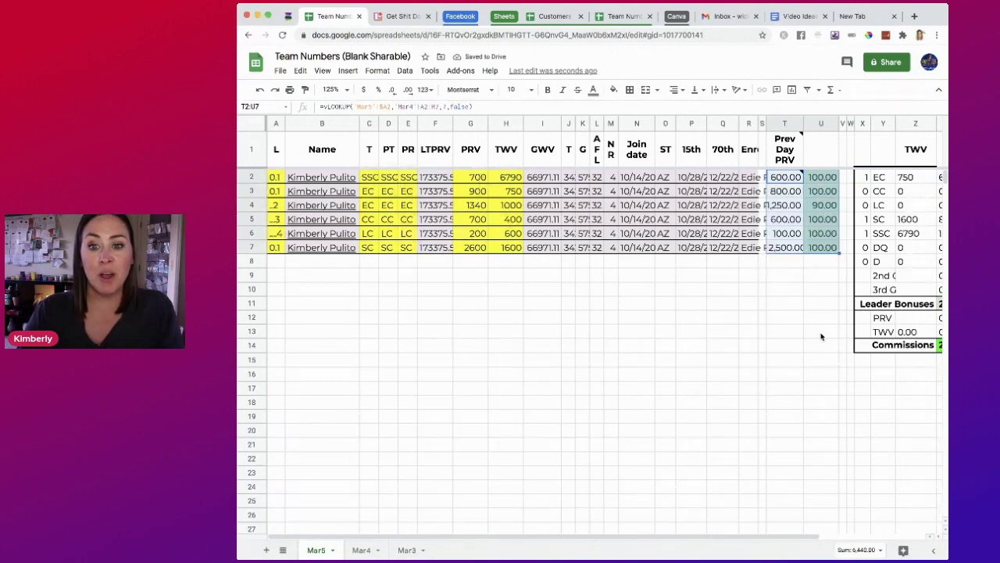
- Enter a test PRV figure of 2000 in cell G15 on the Mar5 tab
scroll(762, 329, "right", 3)
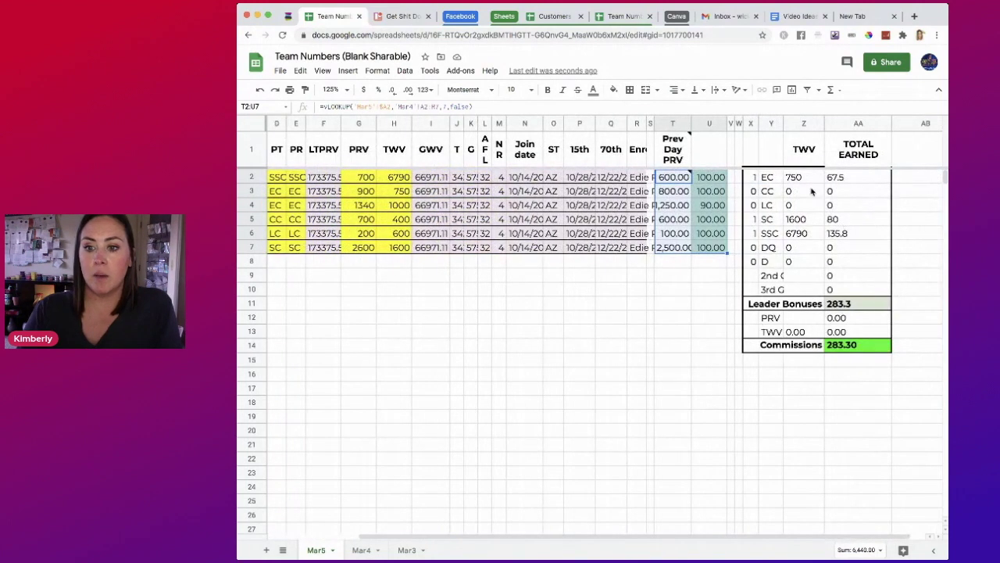
left_click(811, 322)
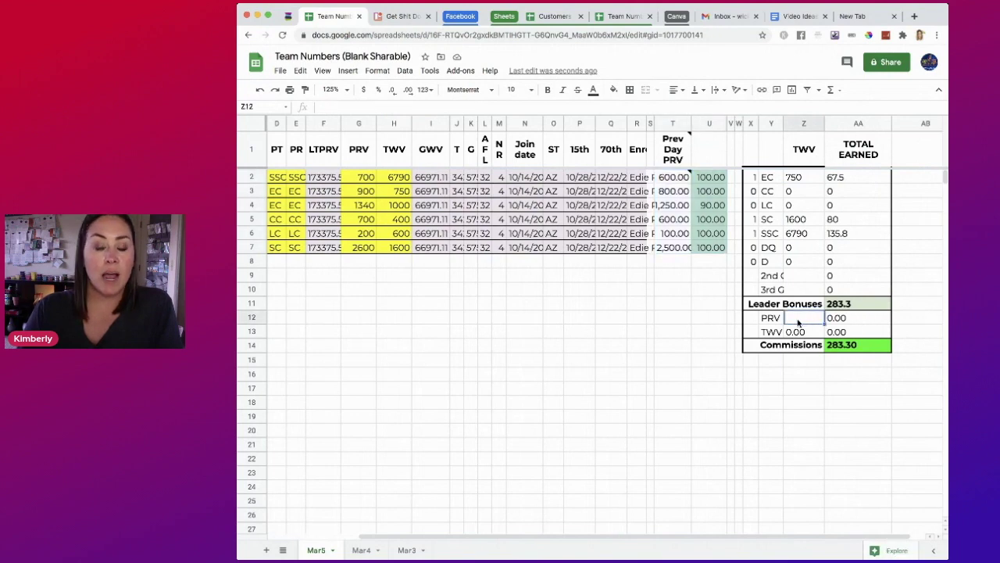
scroll(805, 319, "left", 3)
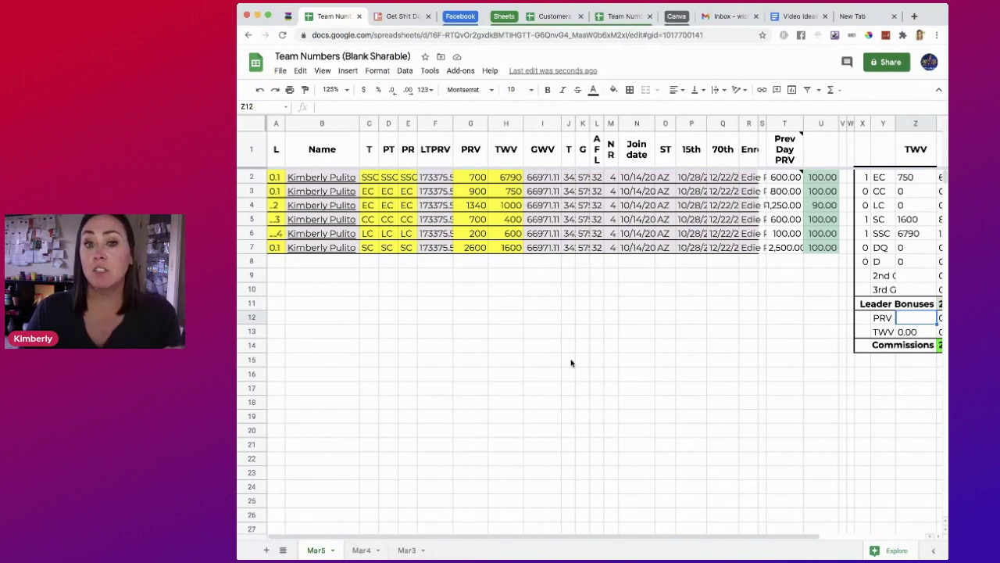
scroll(473, 334, "down", 5)
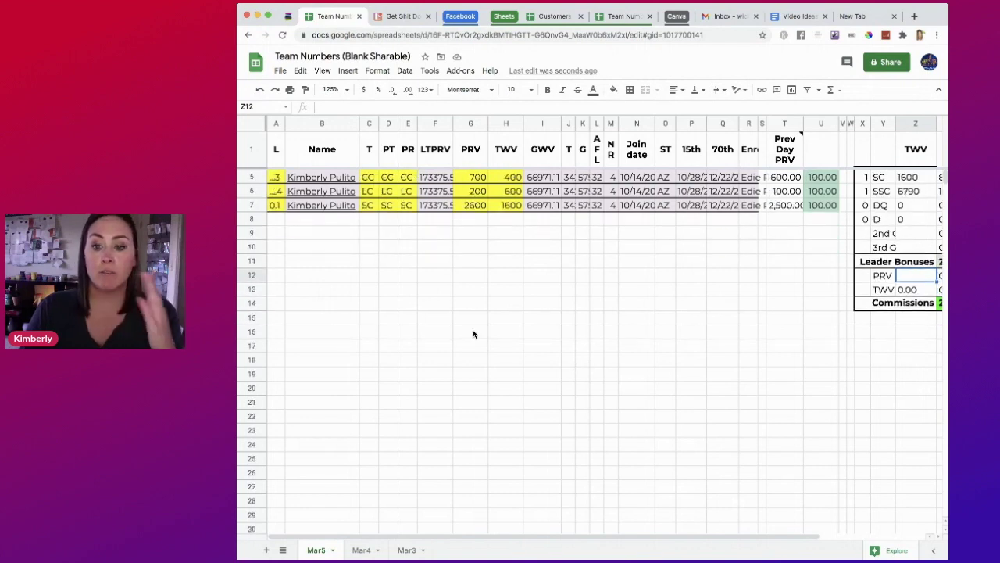
scroll(514, 360, "up", 5)
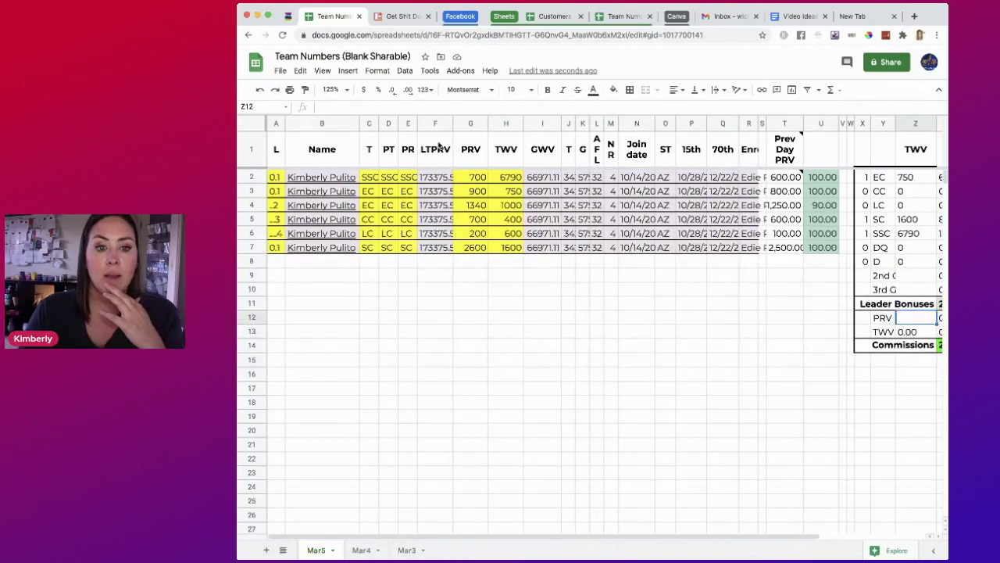
left_click(471, 360)
type("2000")
key("Return")
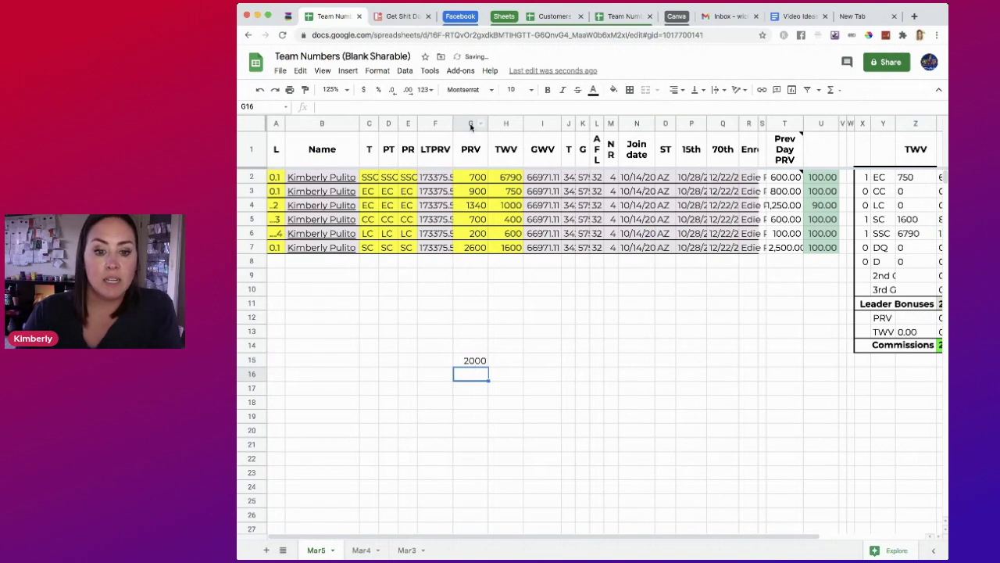
- Link the Leader Bonuses PRV cell Z12 to G15 with =G15
left_click(910, 319)
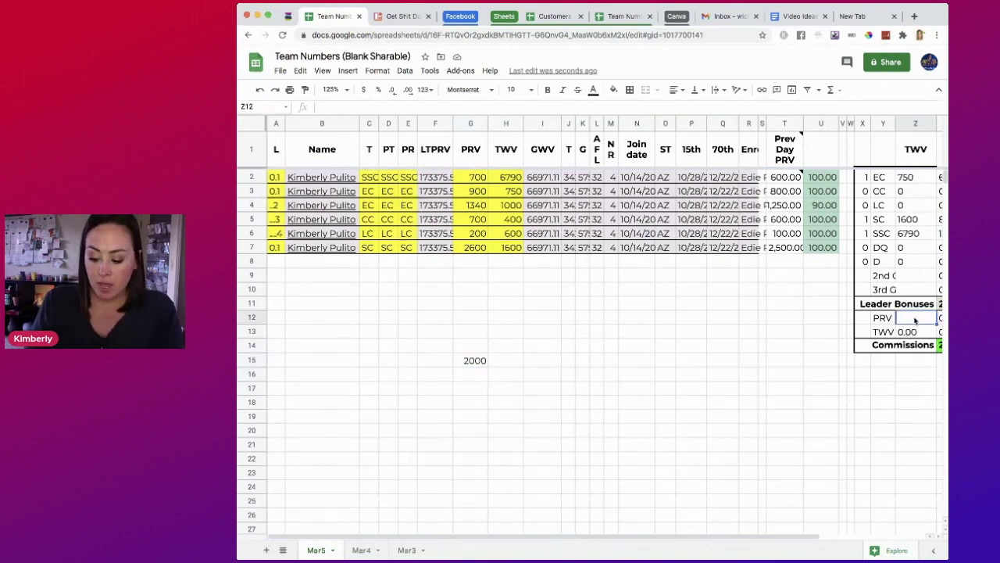
type("=")
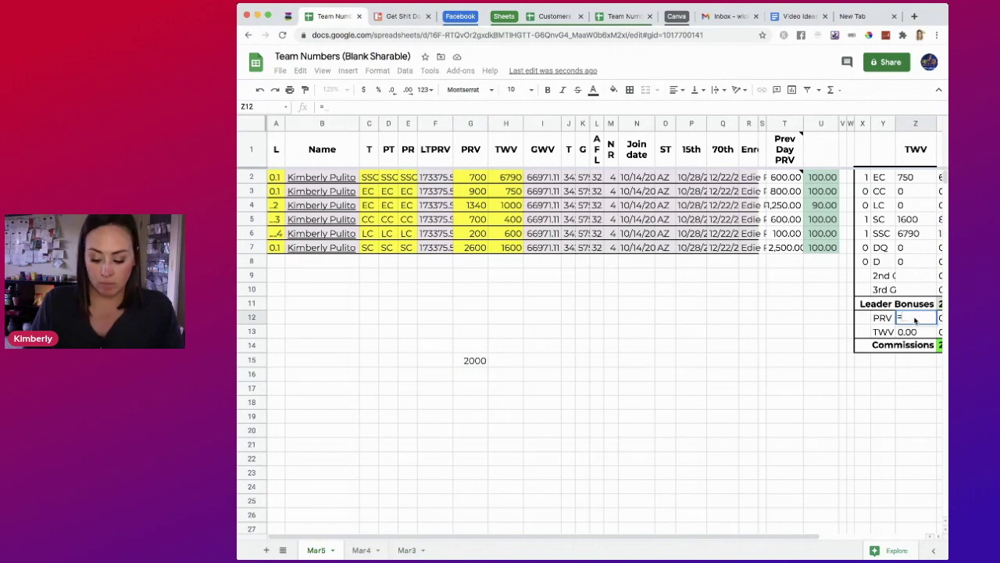
type("G15")
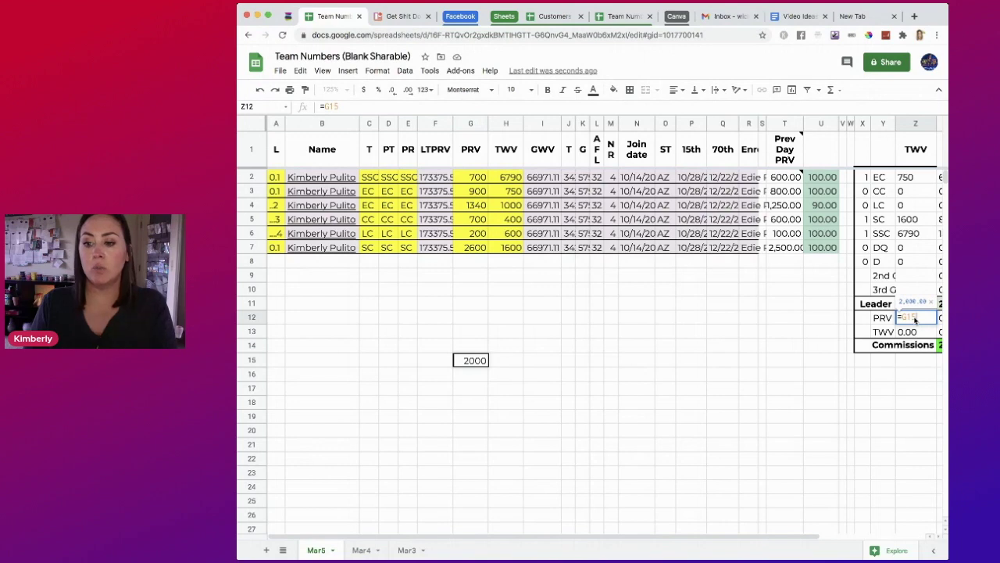
key("Return")
scroll(875, 380, "right", 3)
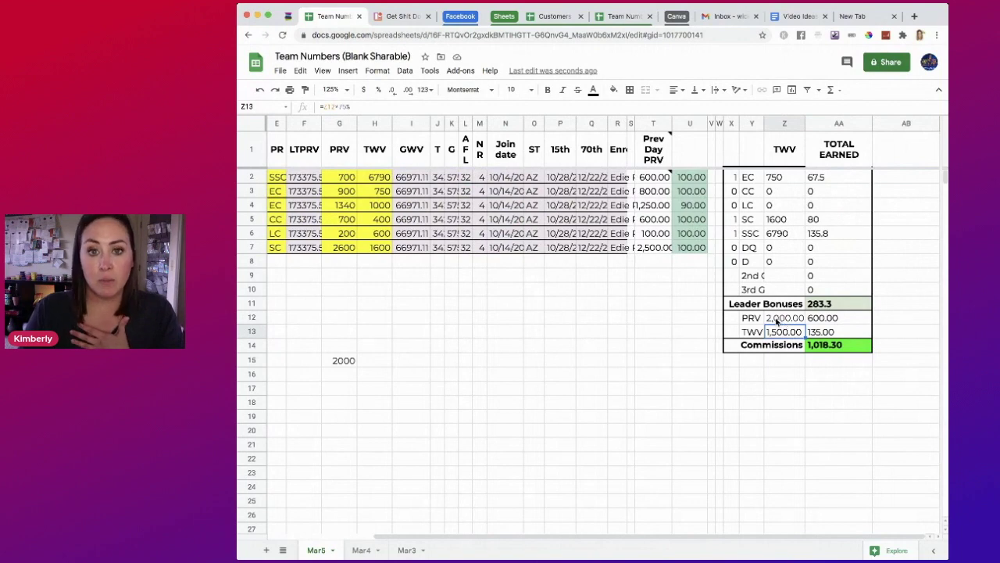
left_click(845, 321)
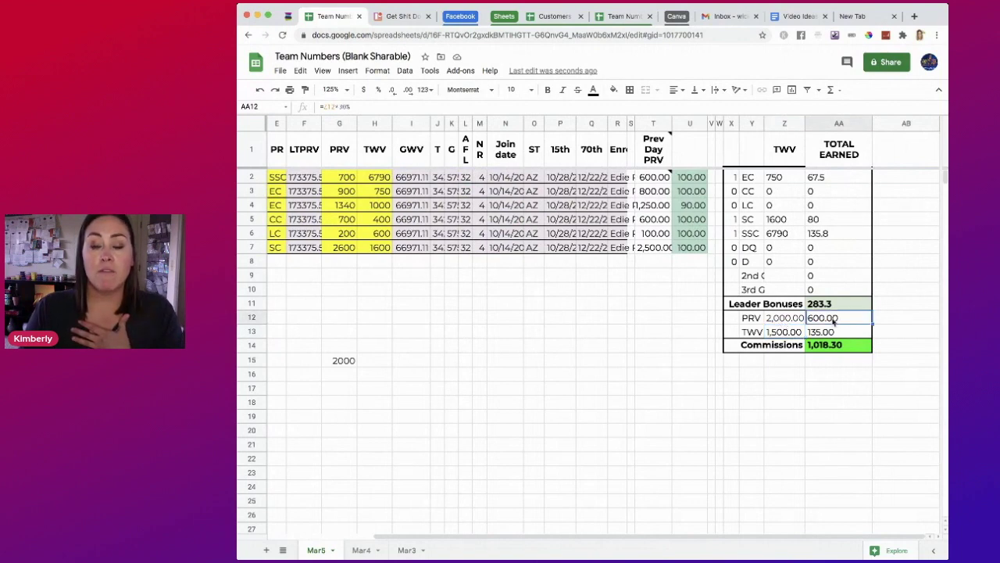
left_click(784, 334)
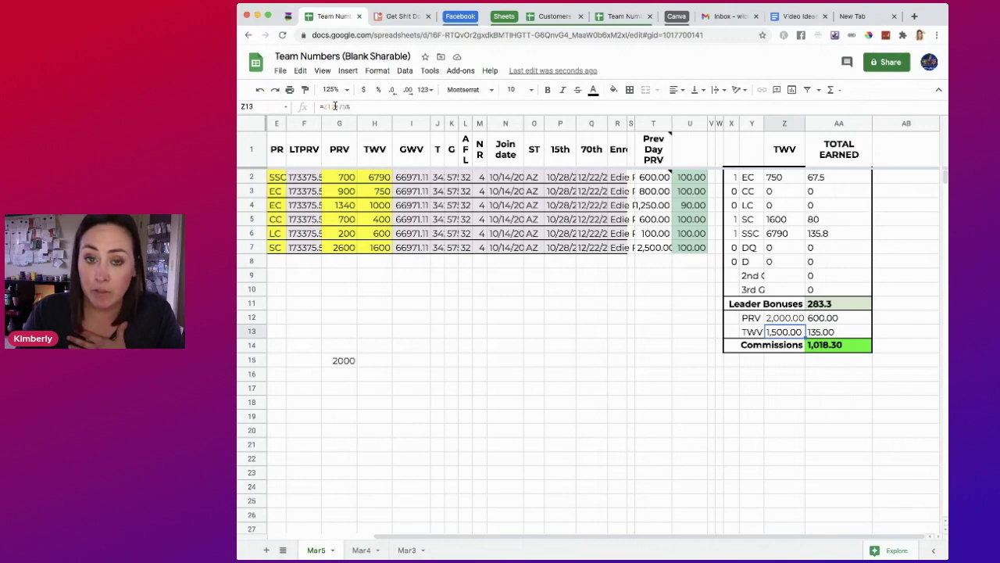
left_click(816, 334)
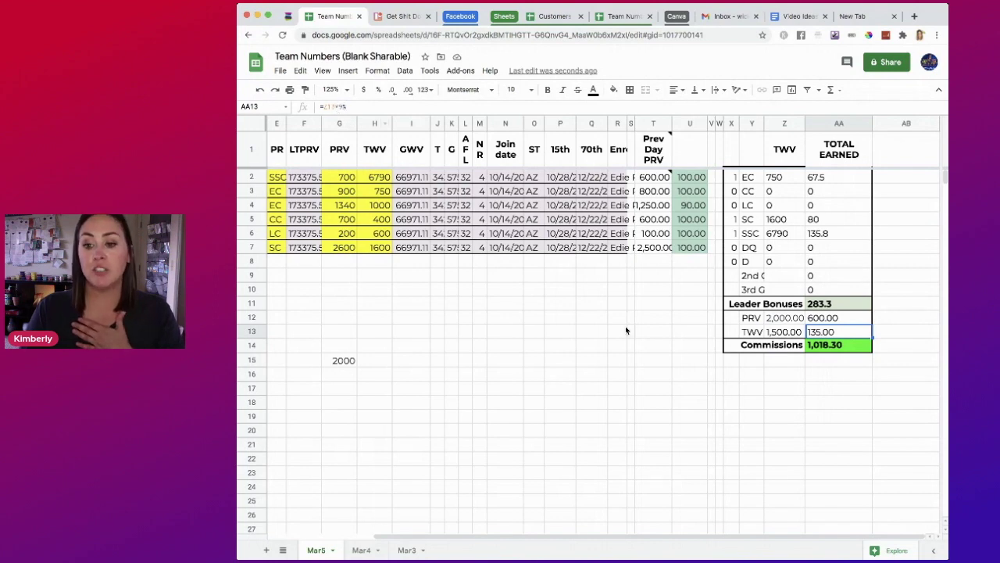
left_click(833, 320)
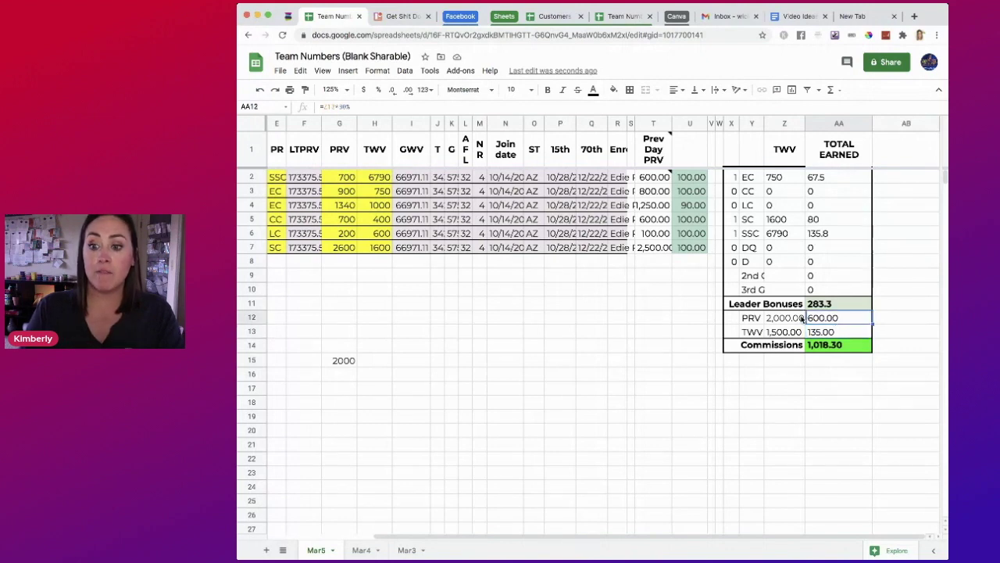
left_click(336, 105)
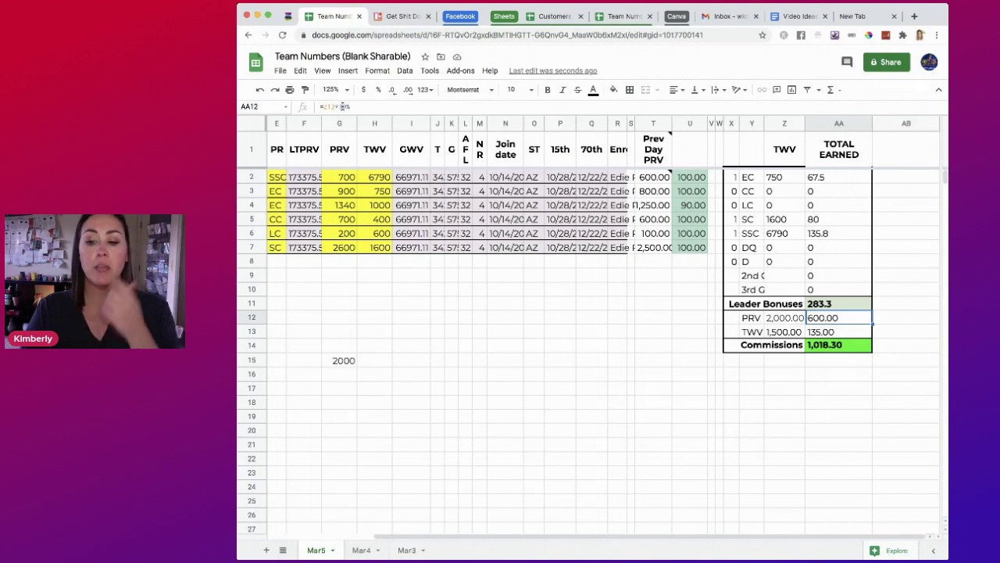
left_click(691, 289)
scroll(696, 387, "left", 3)
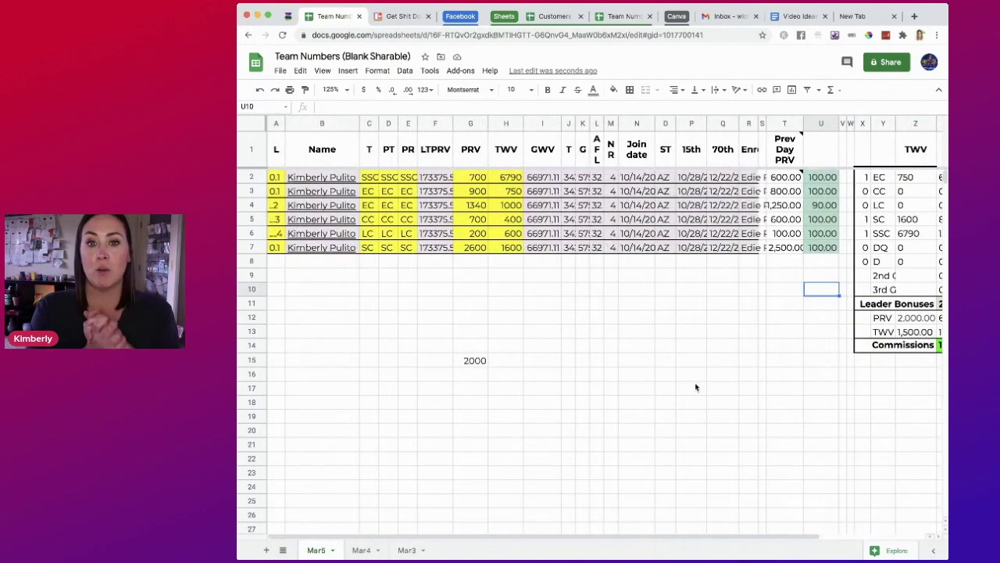